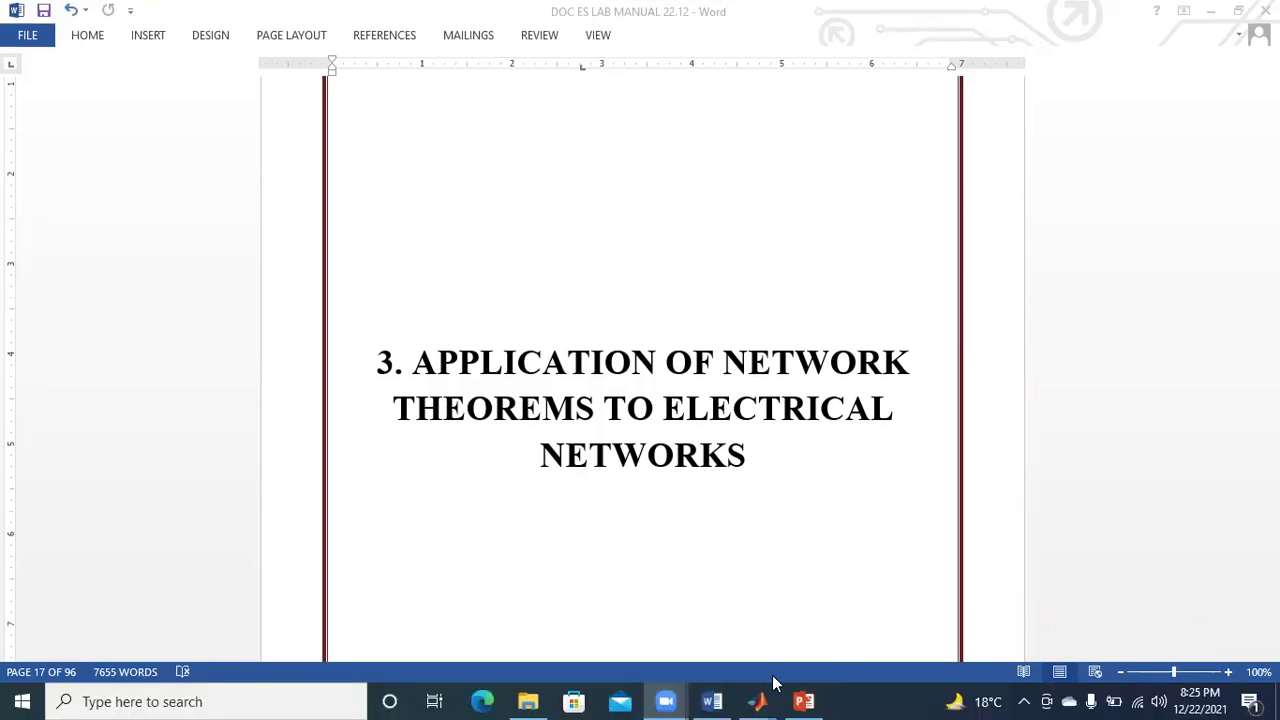
Switch to the untitled Simulink model and inspect the load resistor, the open-circuit voltage measurement and its display.
mouse_move(752, 700)
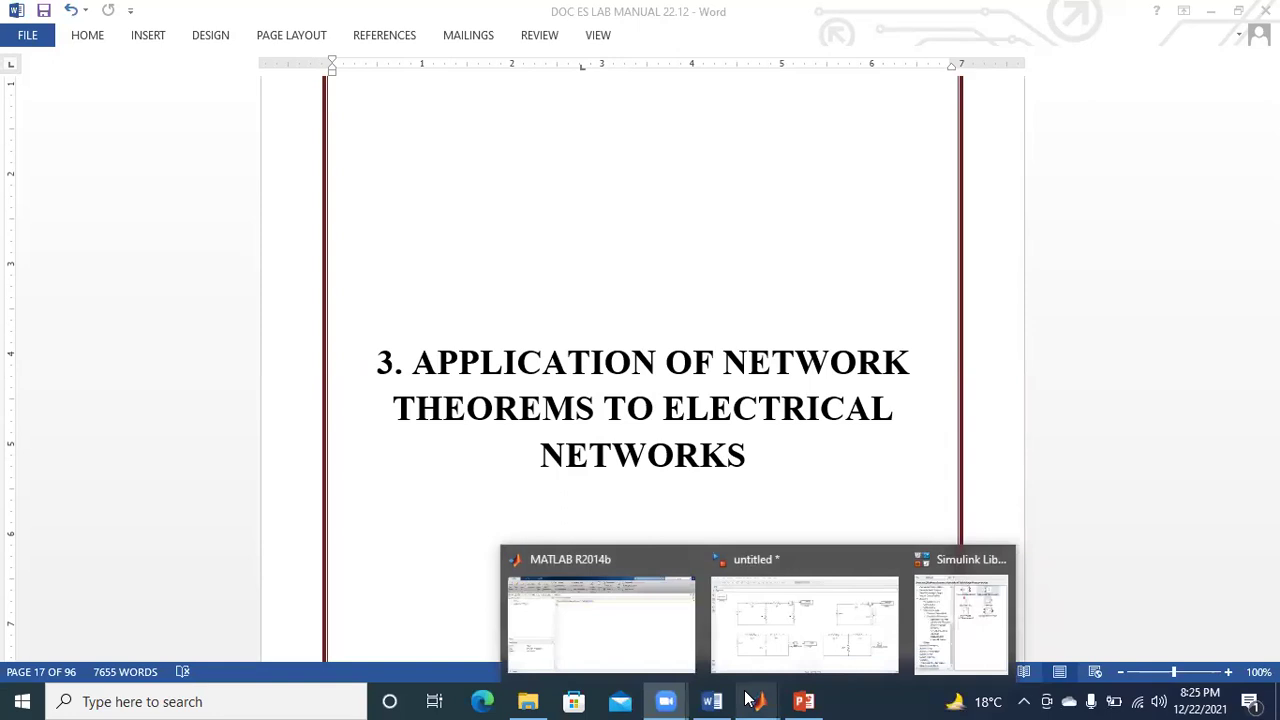
left_click(798, 658)
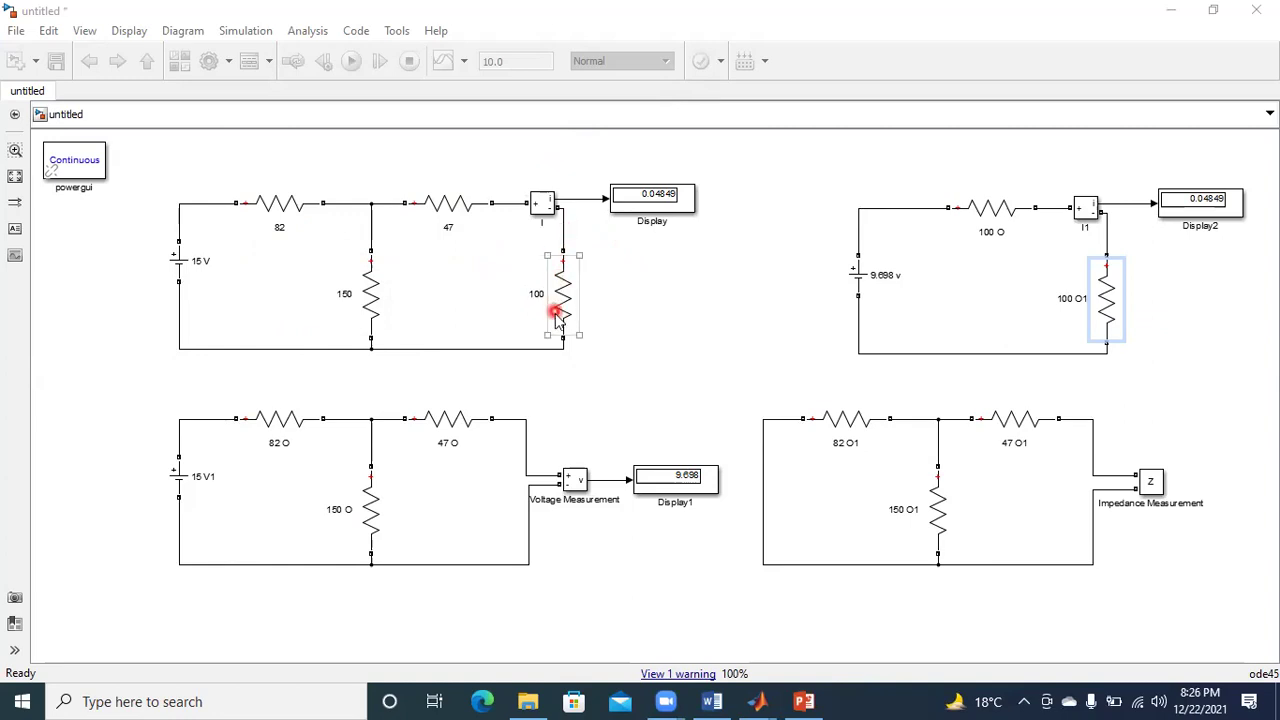
left_click(565, 282)
left_click(567, 481)
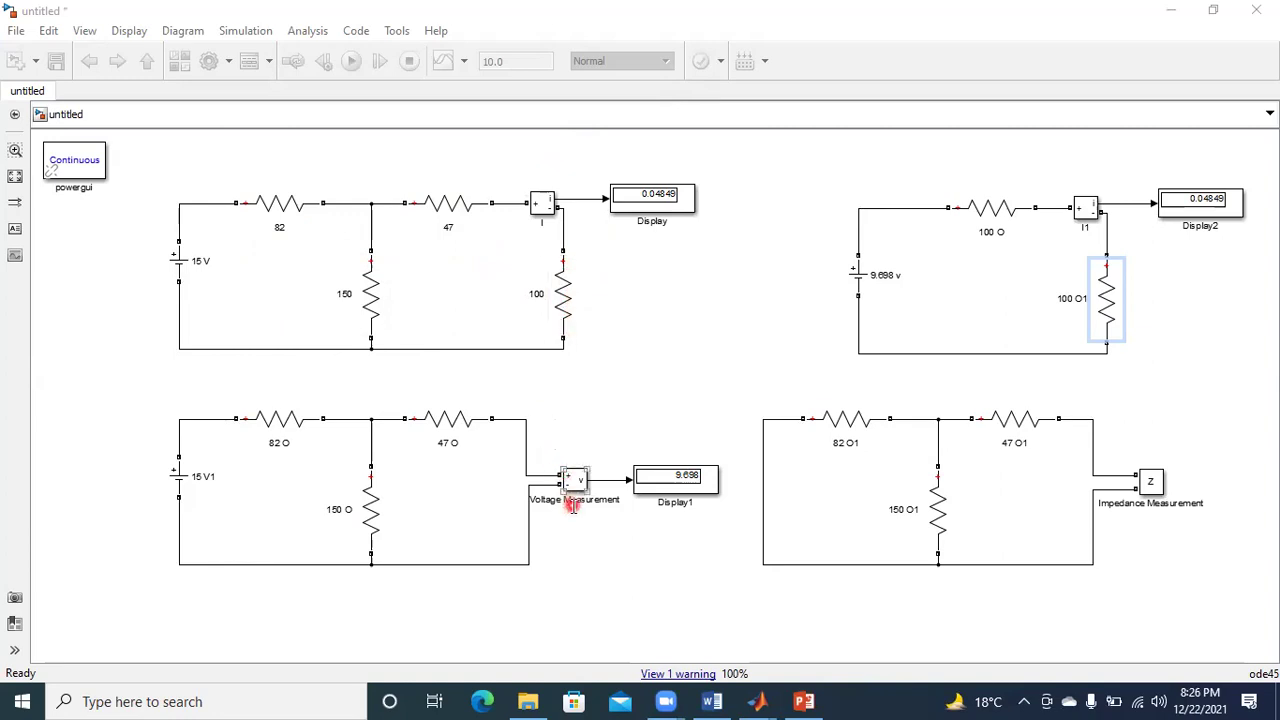
left_click(210, 297)
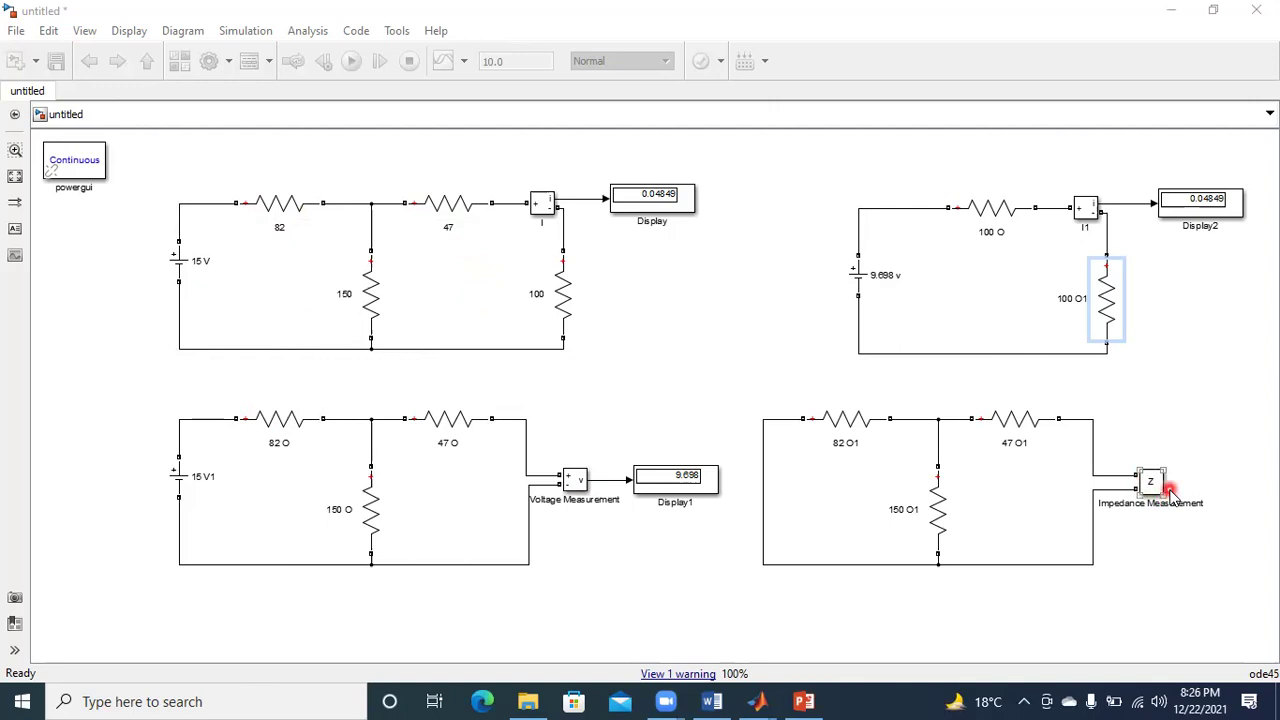
left_click(679, 474)
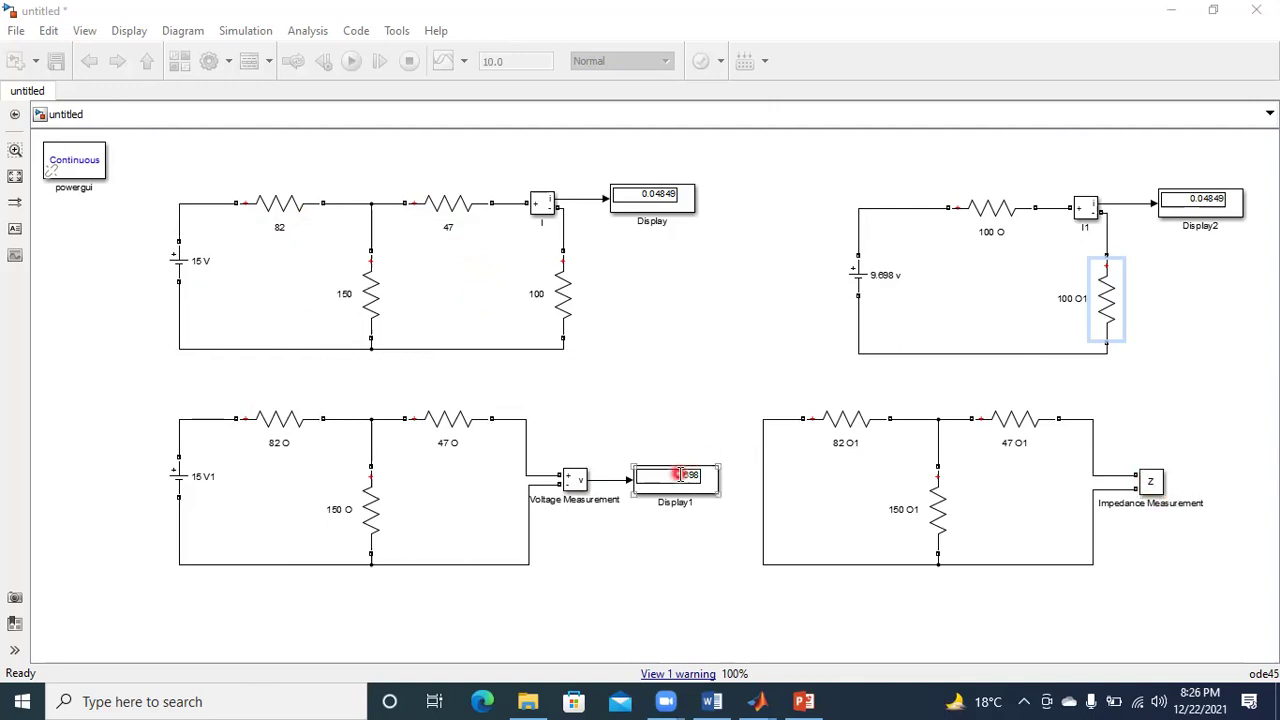
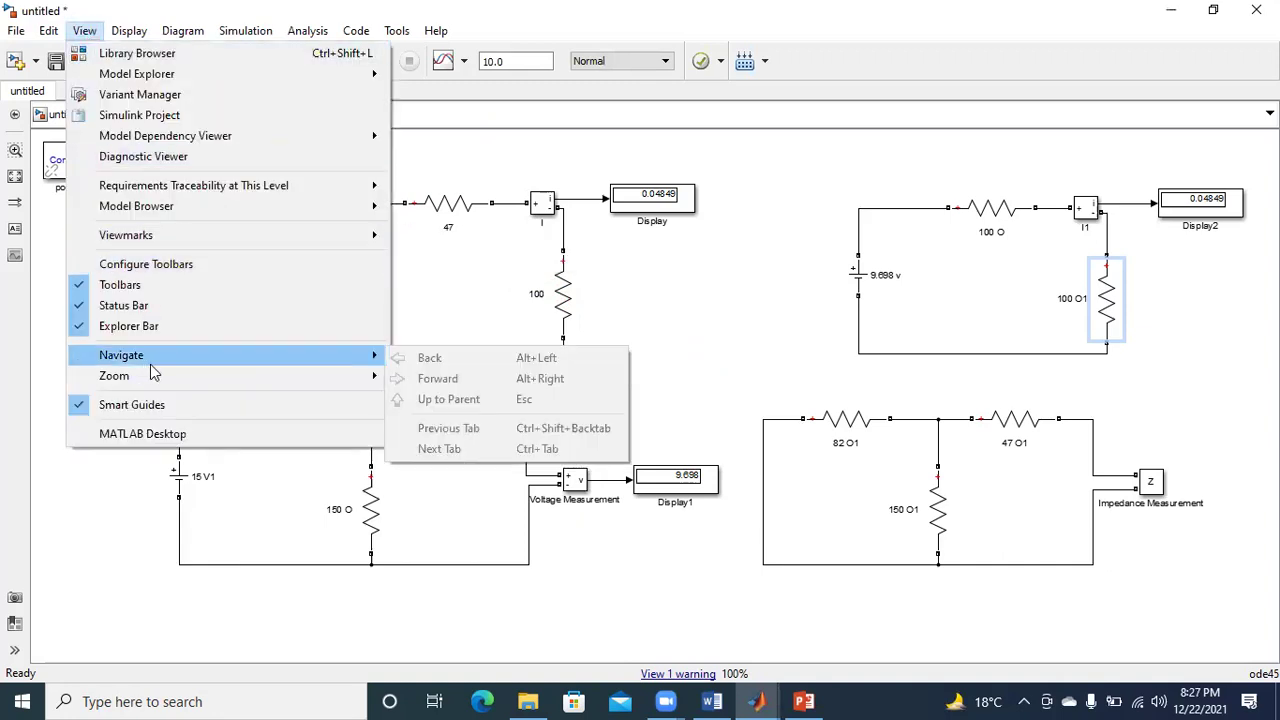
Duplicate the open-circuit voltage network with its 15 V source, three resistors and voltage measurement beside the impedance measurement circuit.
mouse_move(153, 385)
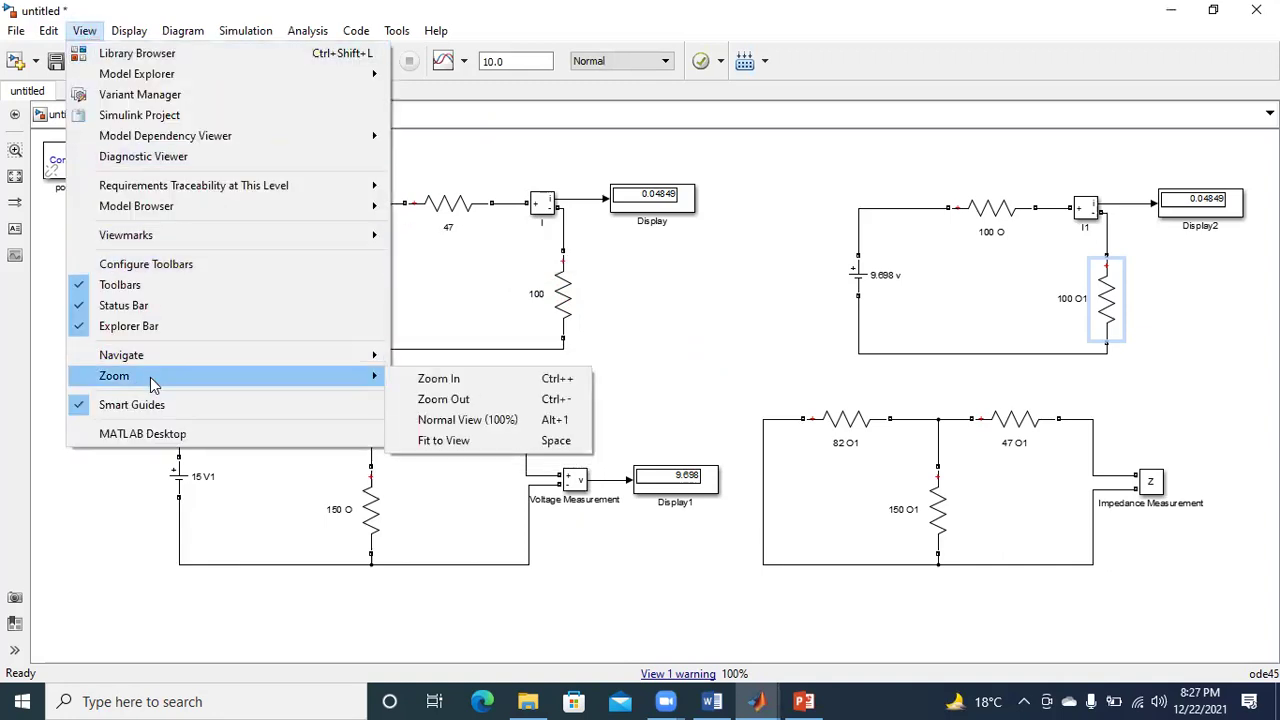
left_click(463, 407)
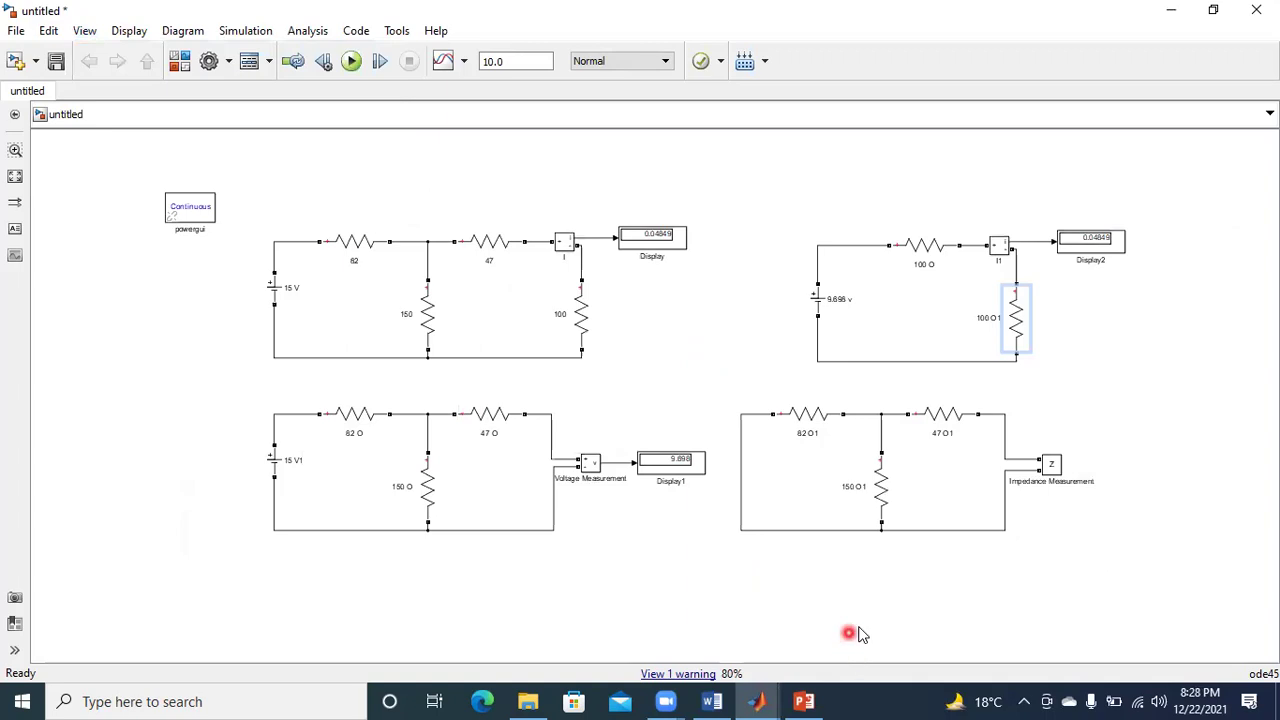
left_click(1152, 484)
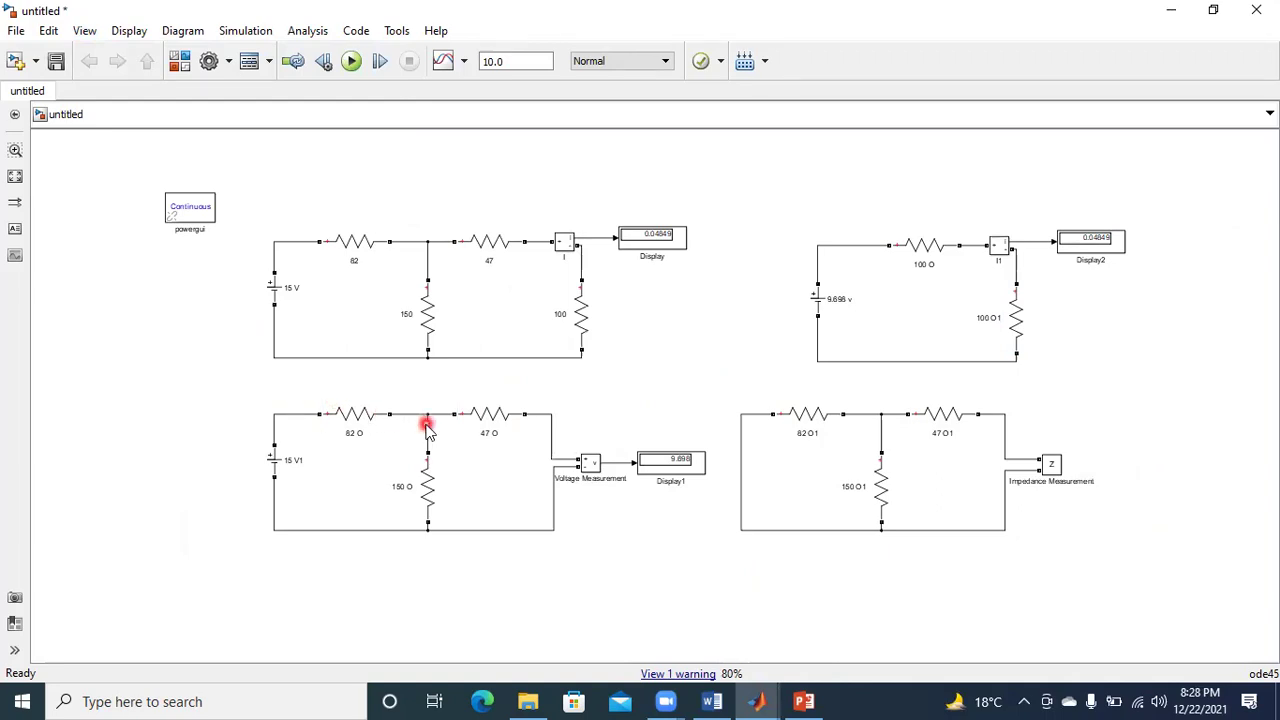
left_click_drag(254, 397, 559, 542)
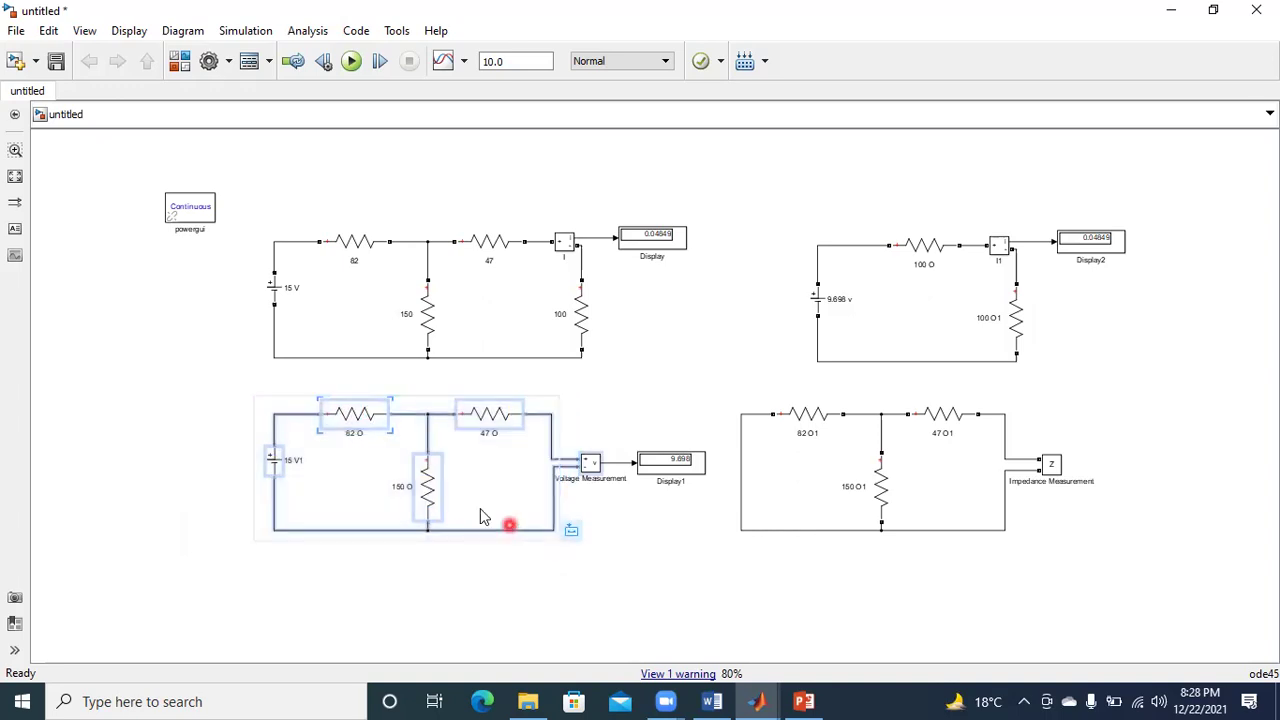
left_click_drag(468, 424, 1195, 421)
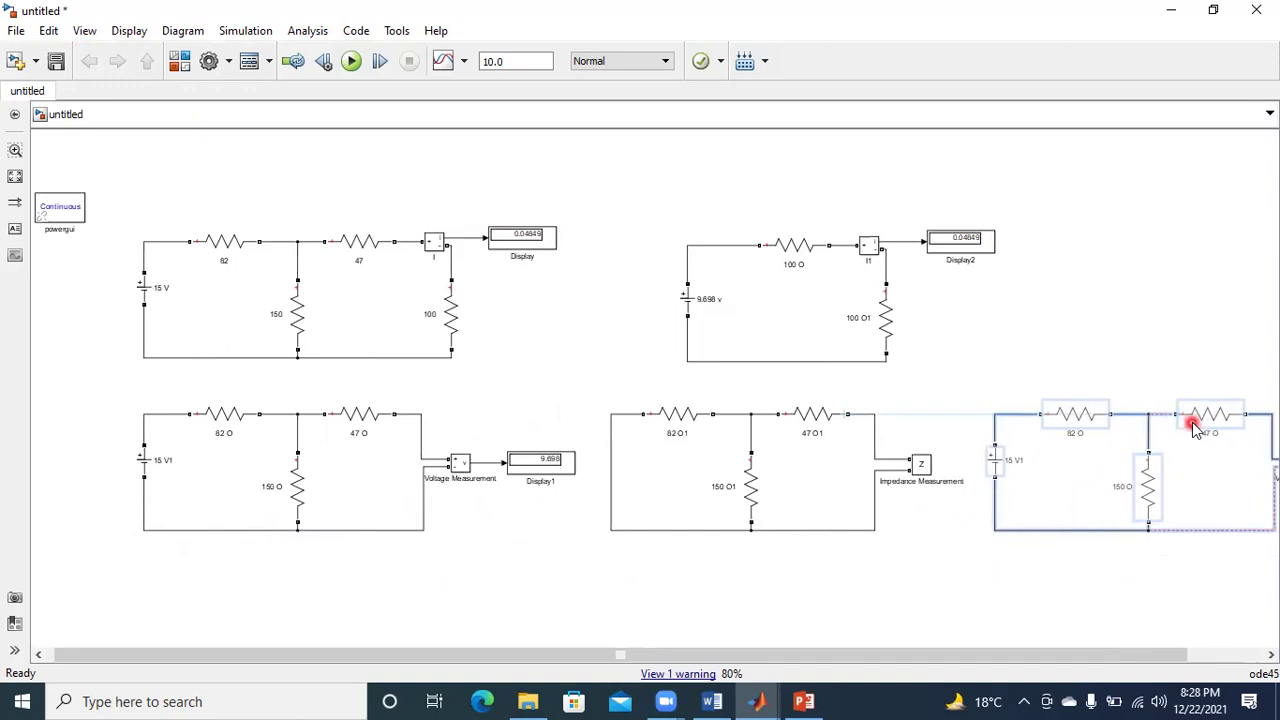
right_click(1134, 660)
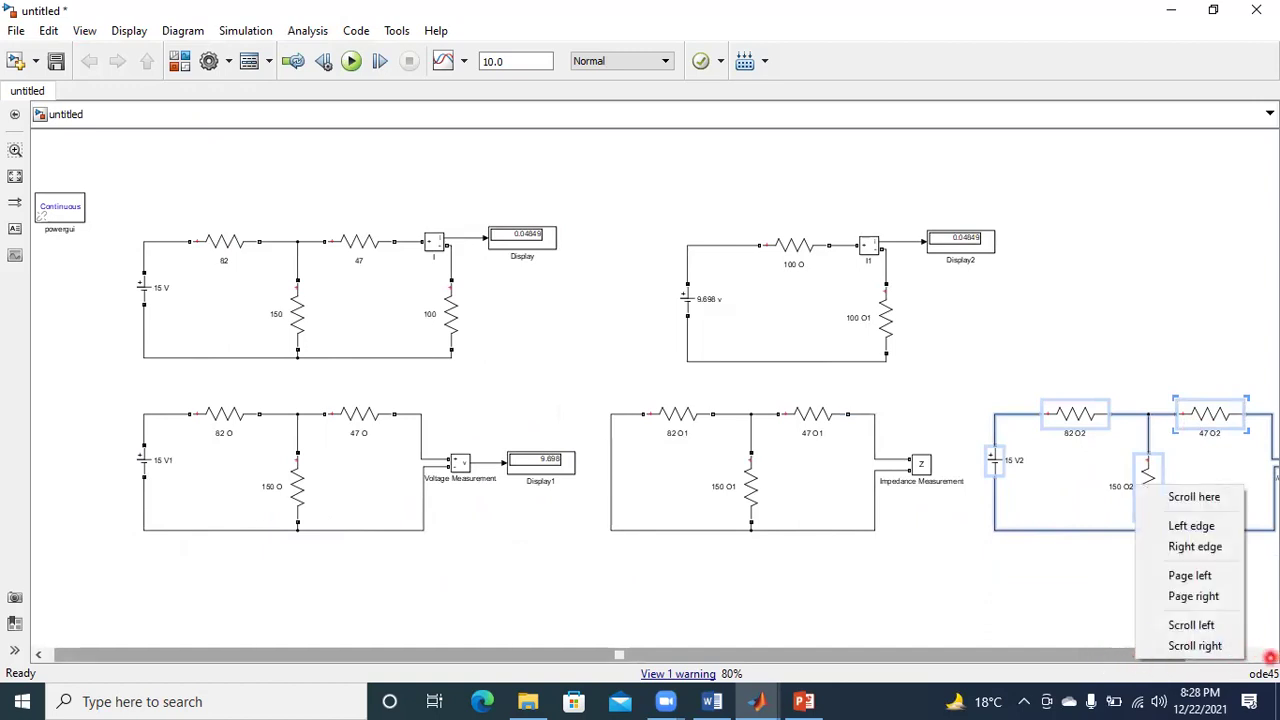
left_click(1270, 655)
left_click(1270, 655)
left_click(1270, 655)
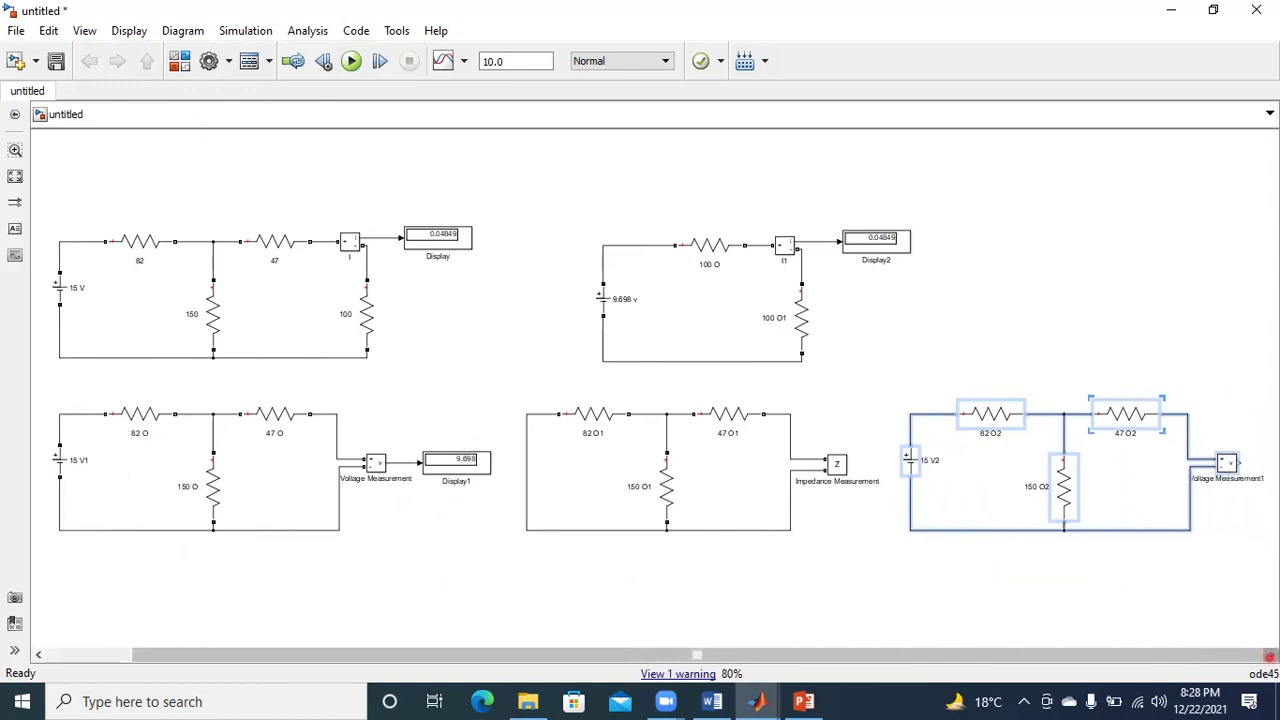
left_click(1226, 419)
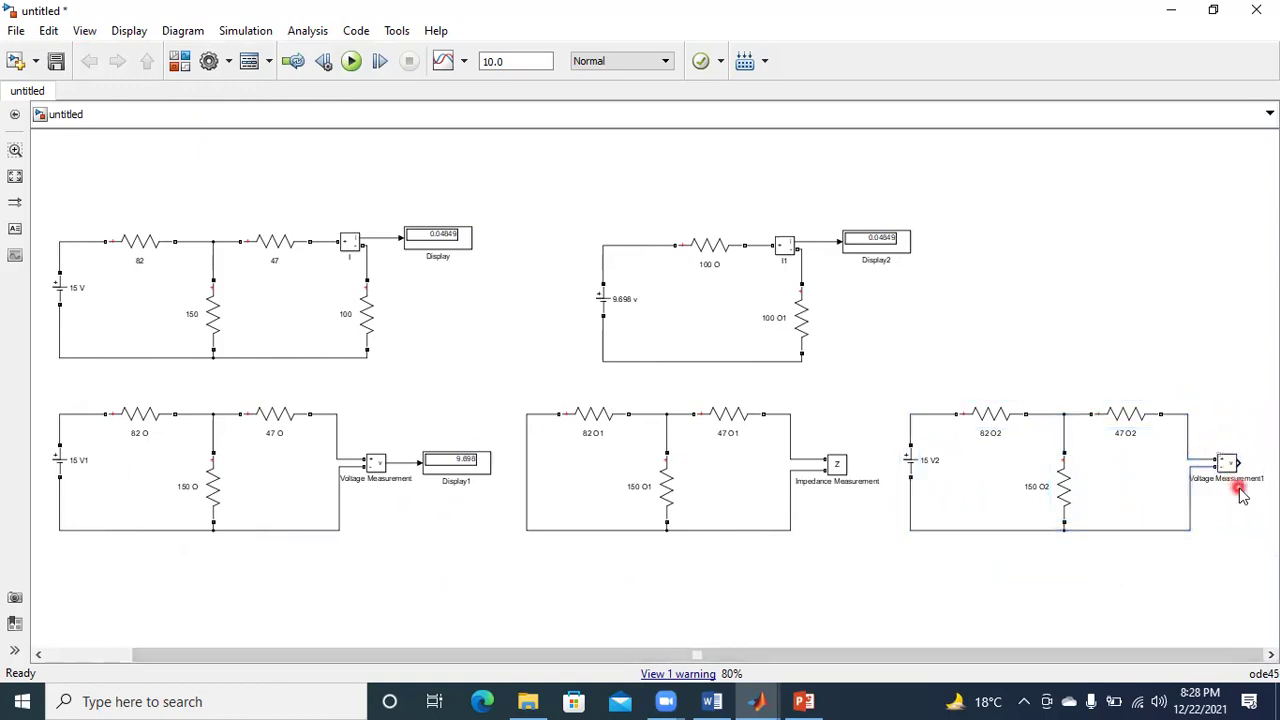
Replace the voltage measurement in the duplicated network with a copy of the current measurement block, wired from the 47 ohm resistor to the return line.
left_click_drag(1245, 505, 1188, 413)
key("Delete")
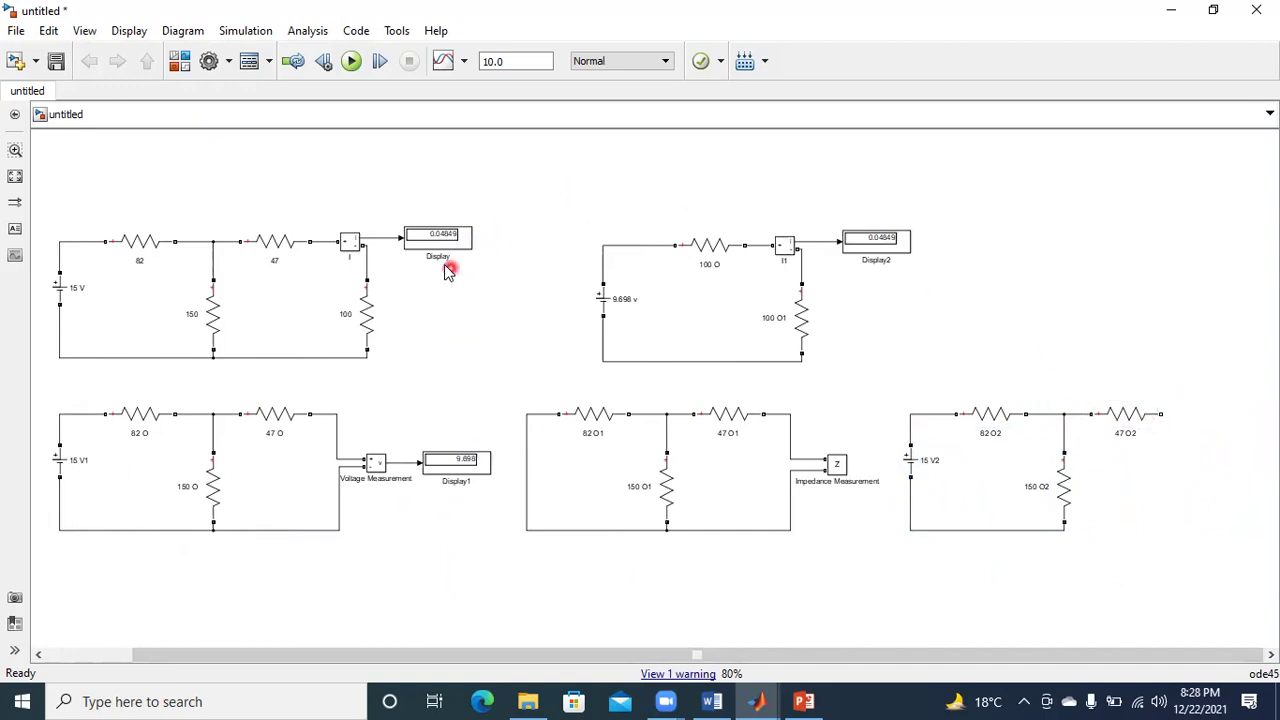
left_click_drag(784, 252, 1190, 417)
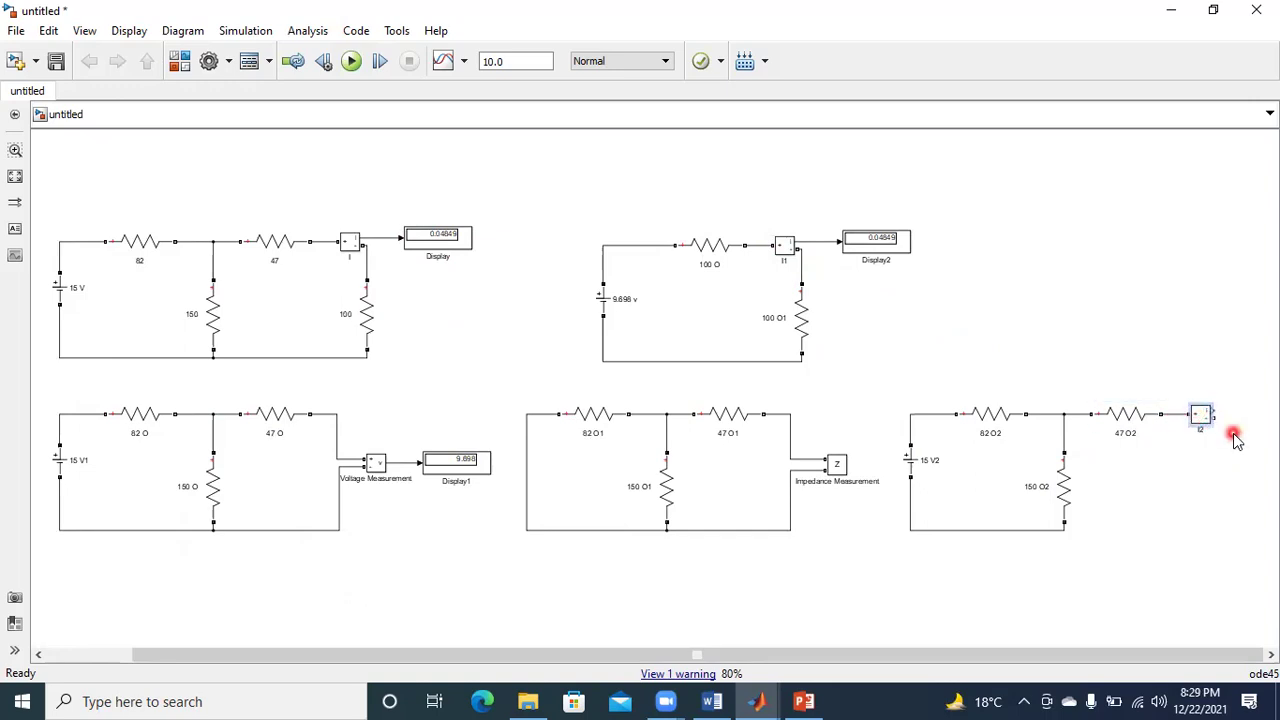
left_click_drag(1213, 416, 1055, 531)
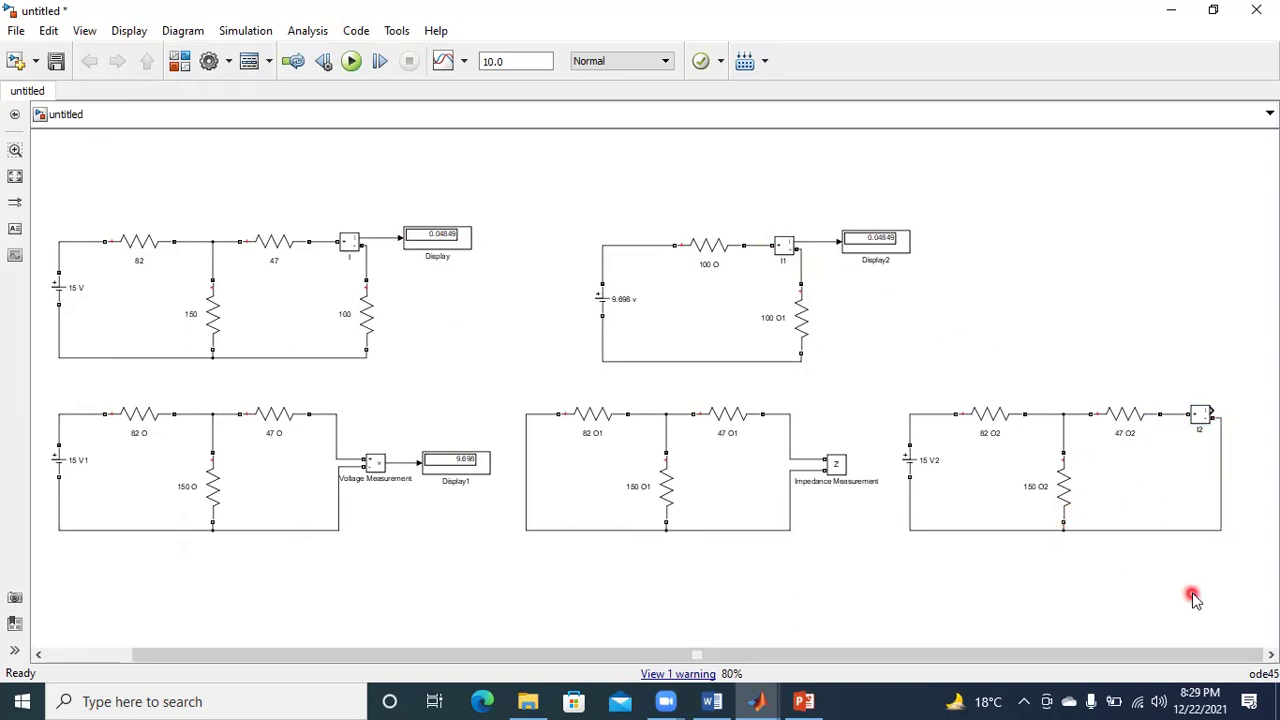
Copy the voltage circuit's display block and attach it to the output of the new current measurement.
left_click(721, 438)
left_click(458, 463)
left_click_drag(458, 463, 1234, 411)
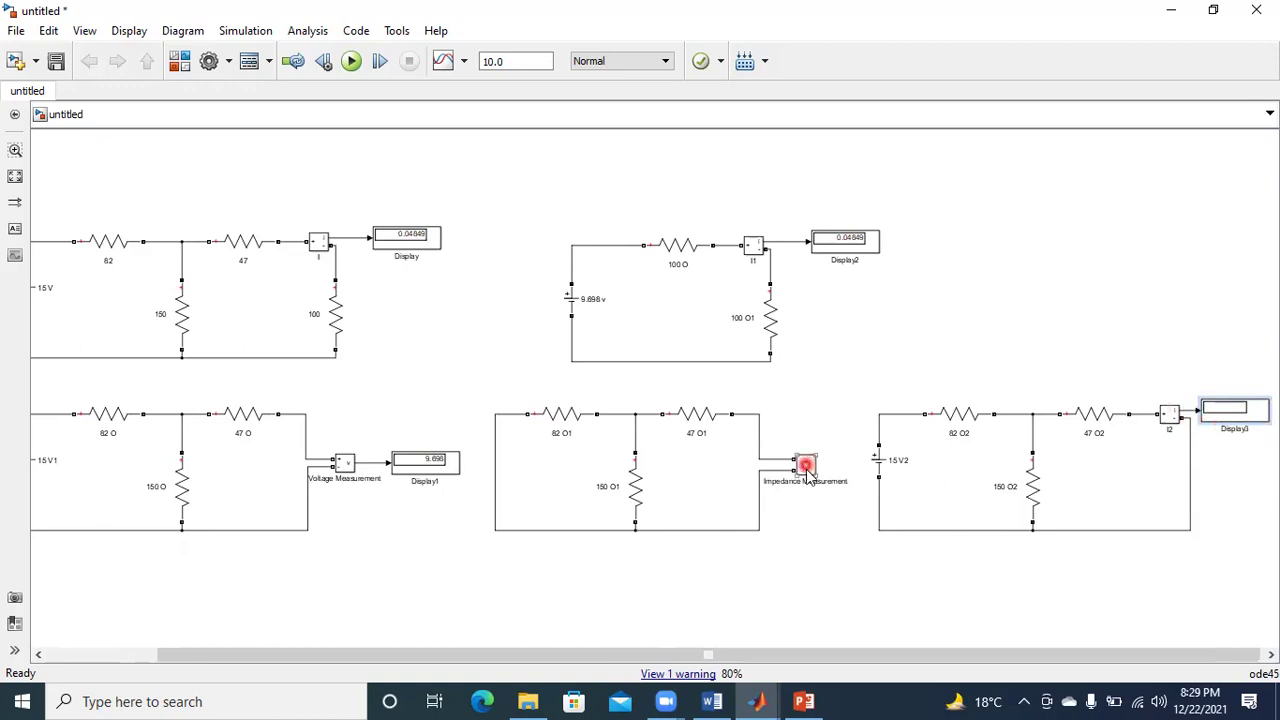
Check the source amplitude and the resistances of the three resistors in the short-circuit current network.
double_click(884, 463)
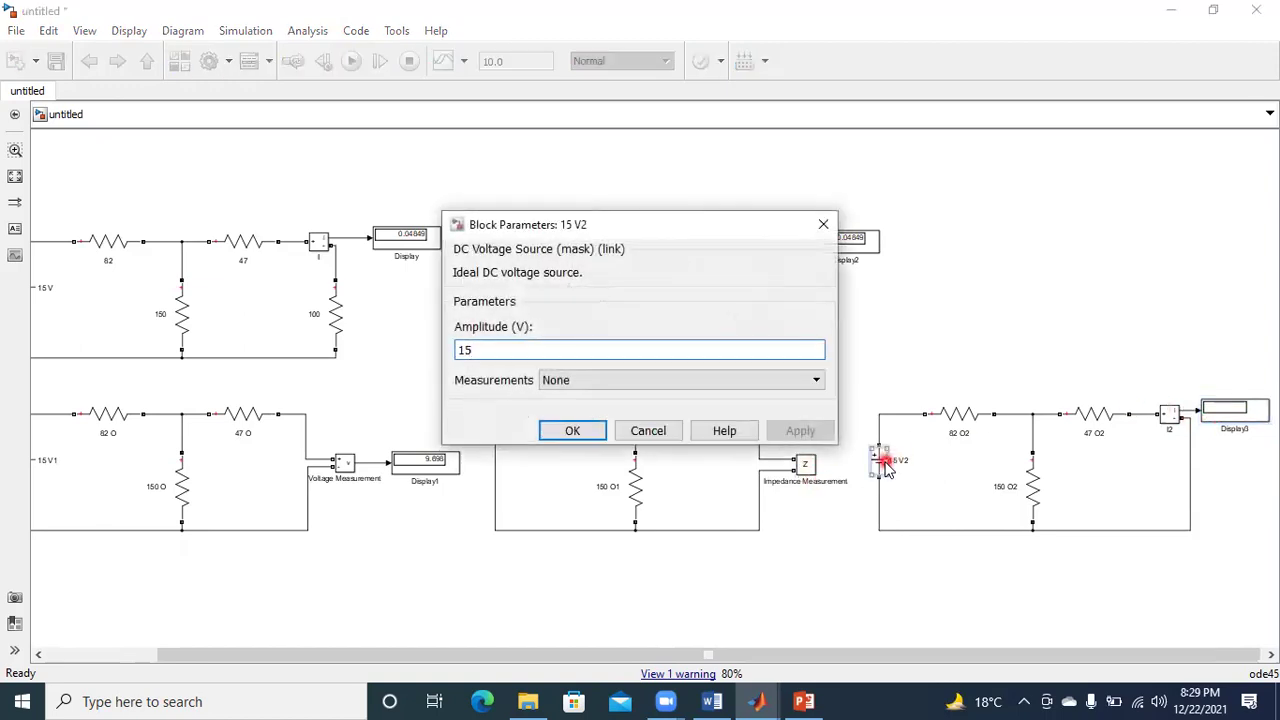
left_click(570, 430)
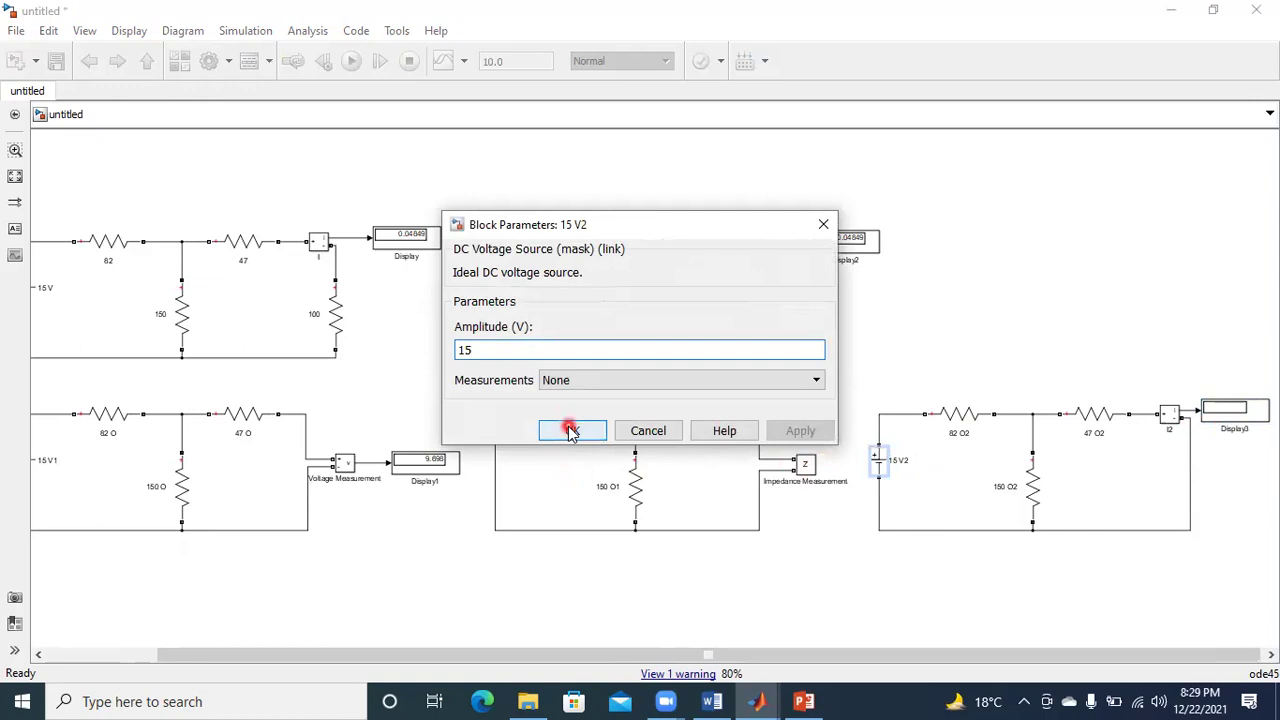
left_click(972, 424)
double_click(976, 428)
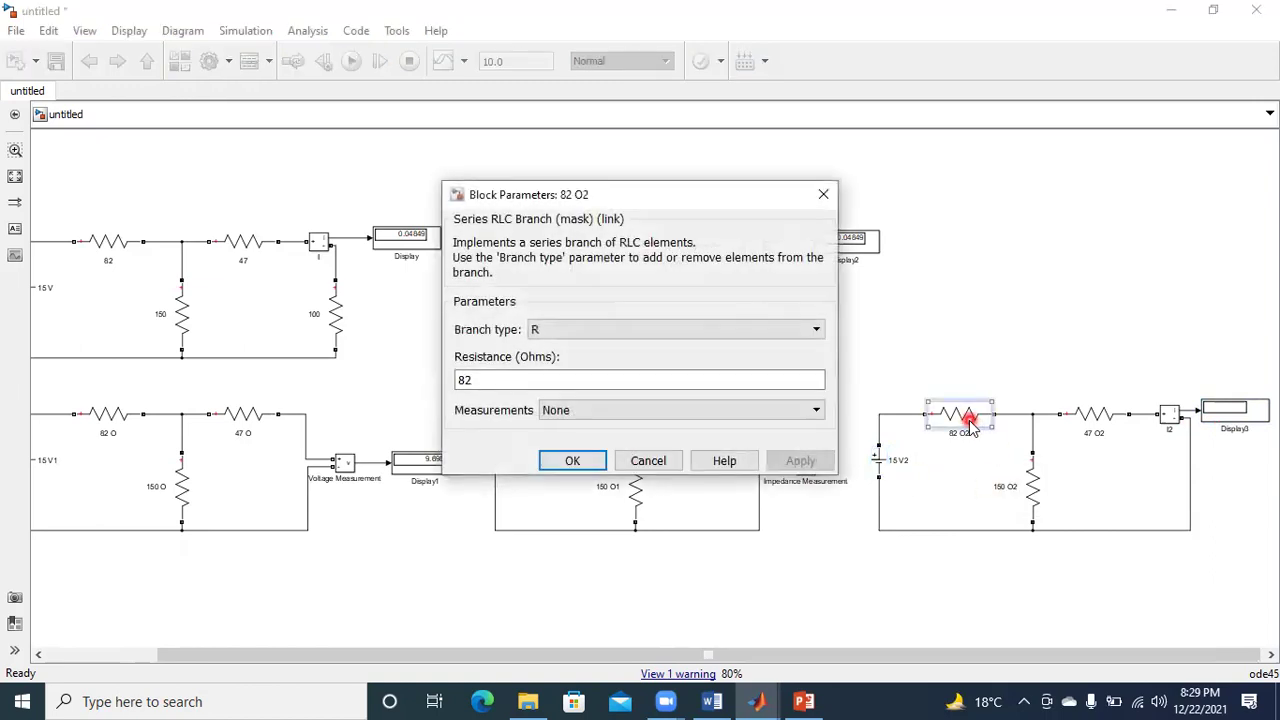
left_click(576, 464)
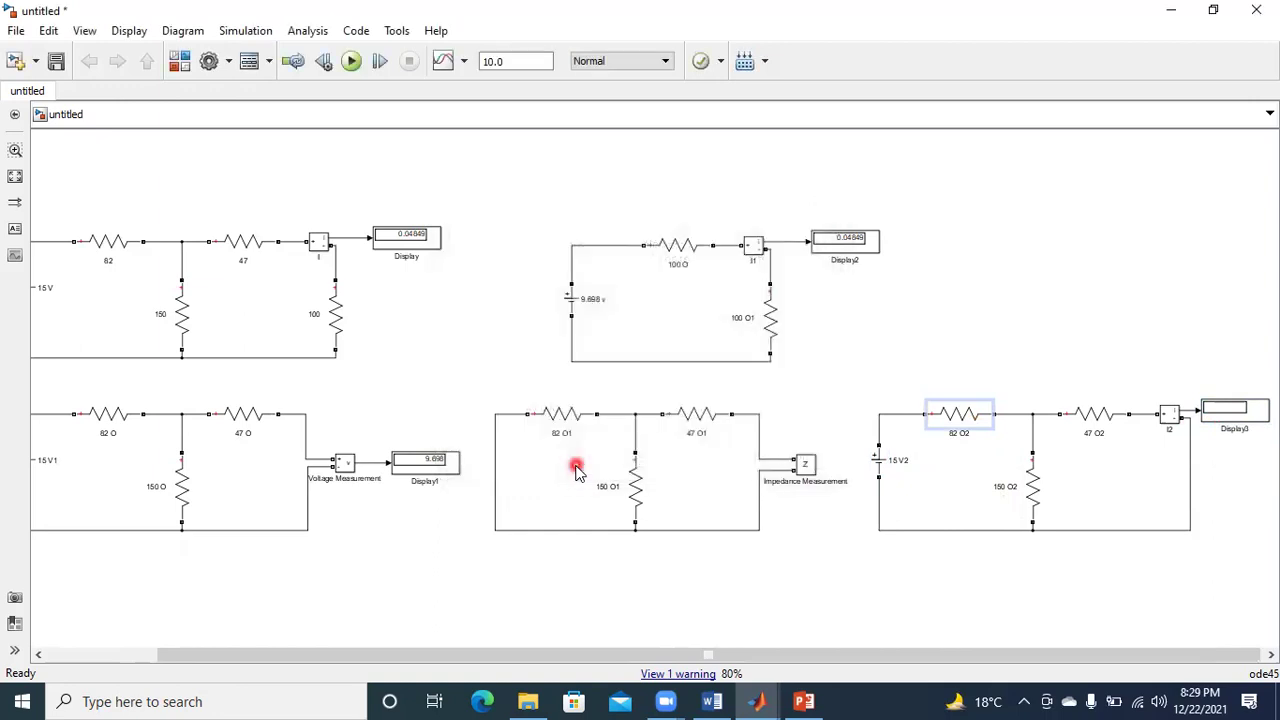
double_click(1094, 413)
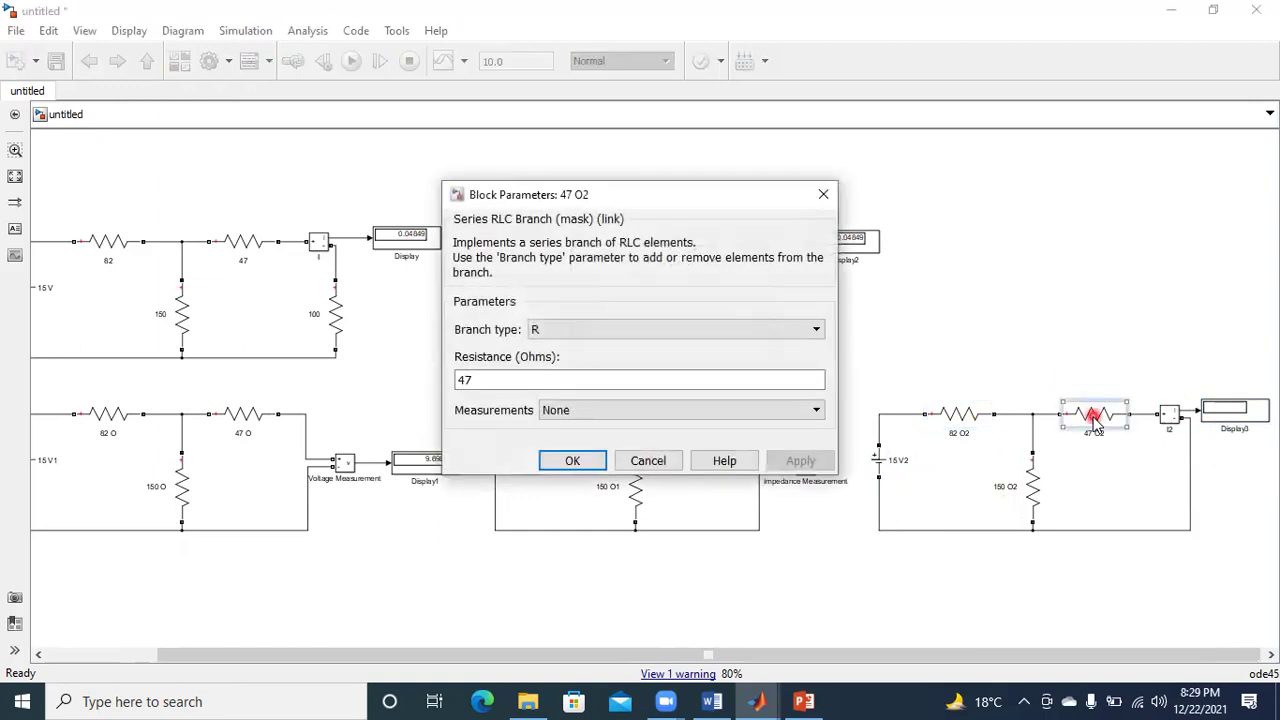
left_click(572, 460)
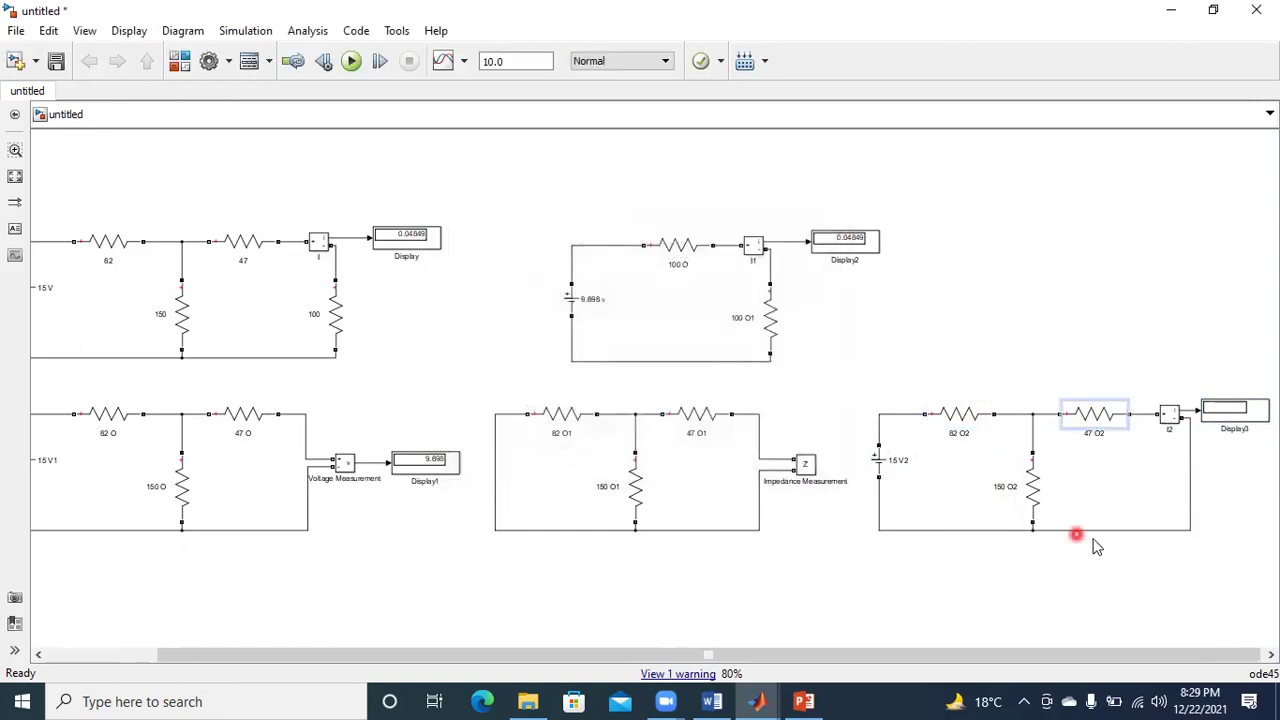
double_click(1030, 488)
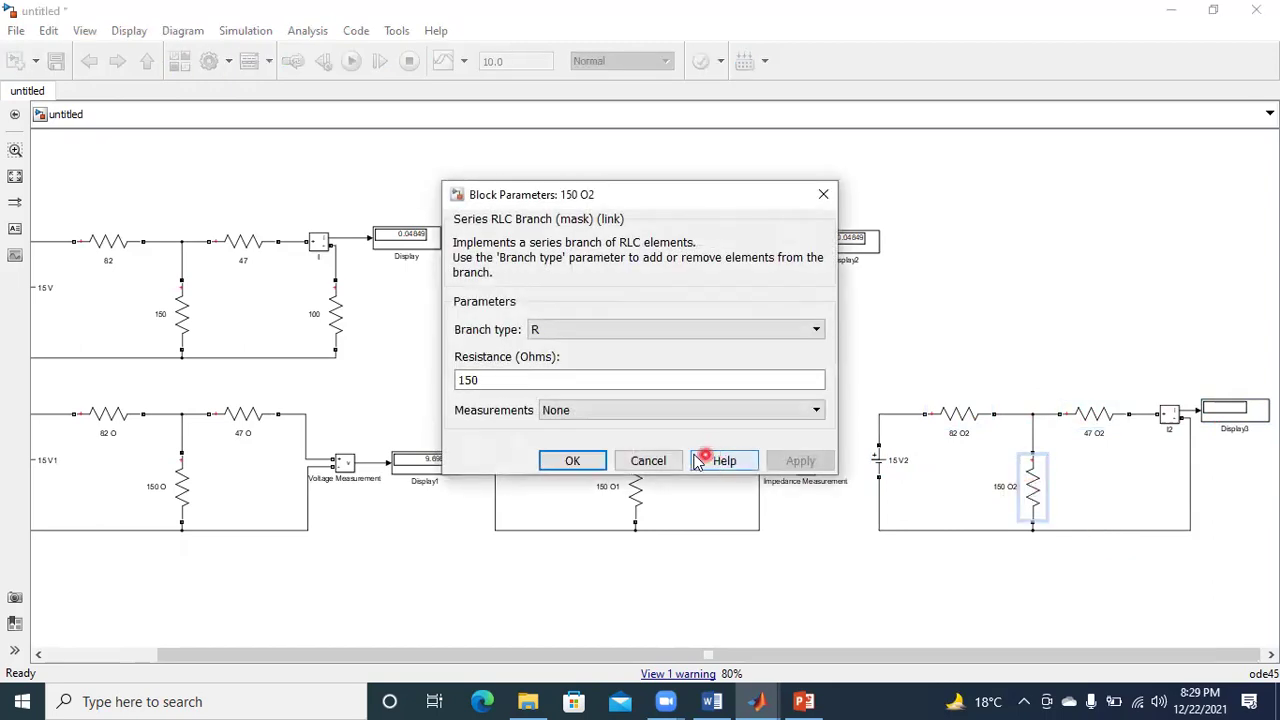
left_click(572, 460)
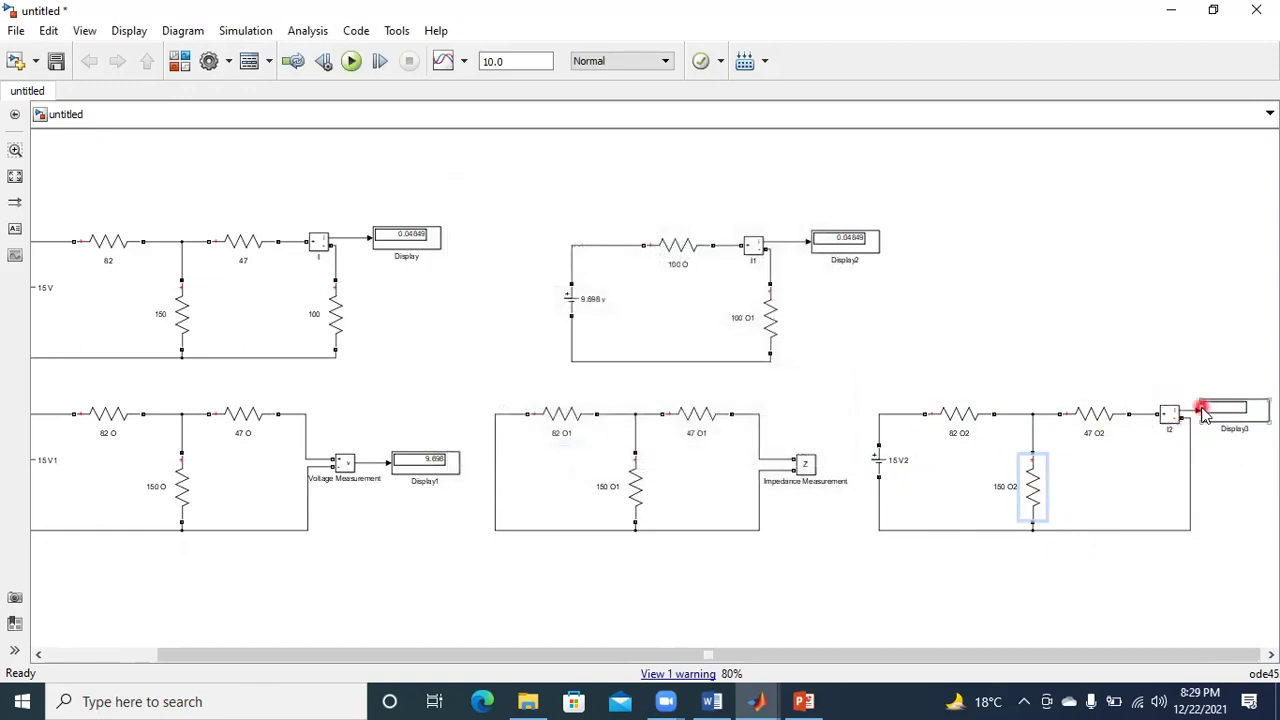
Run the simulation and inspect the short-circuit current display.
left_click(810, 119)
left_click(349, 62)
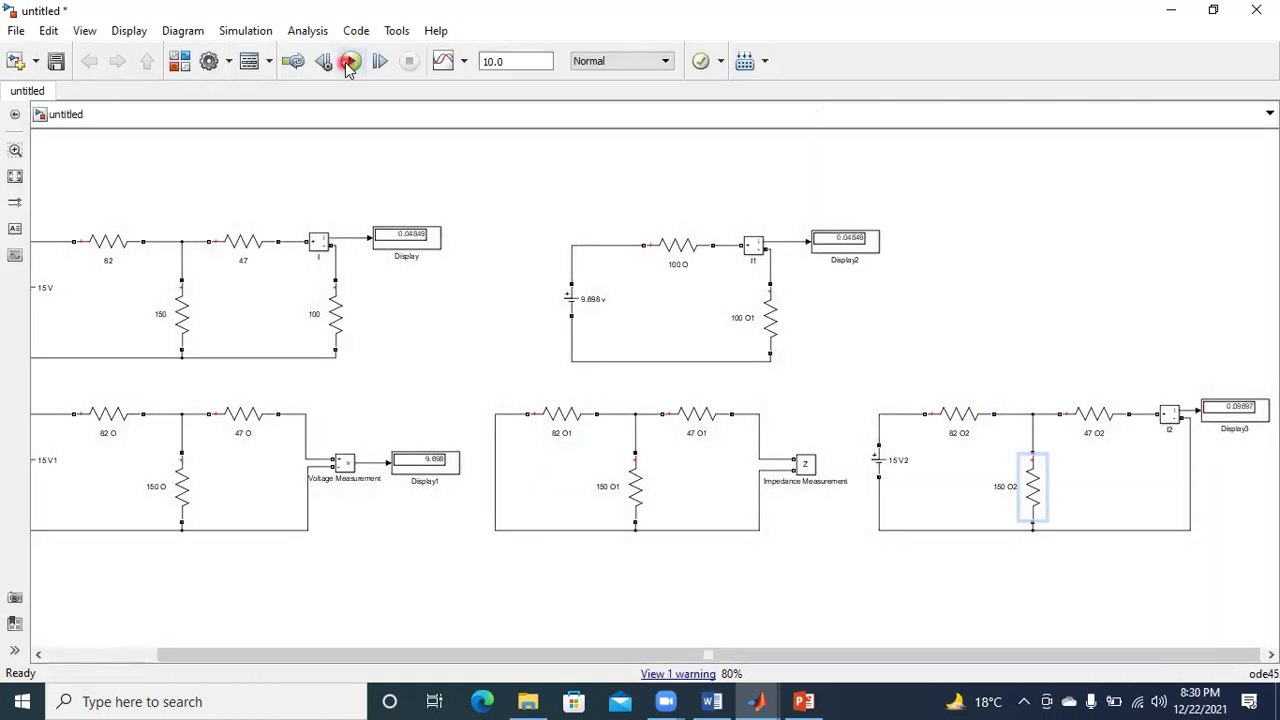
left_click(1222, 412)
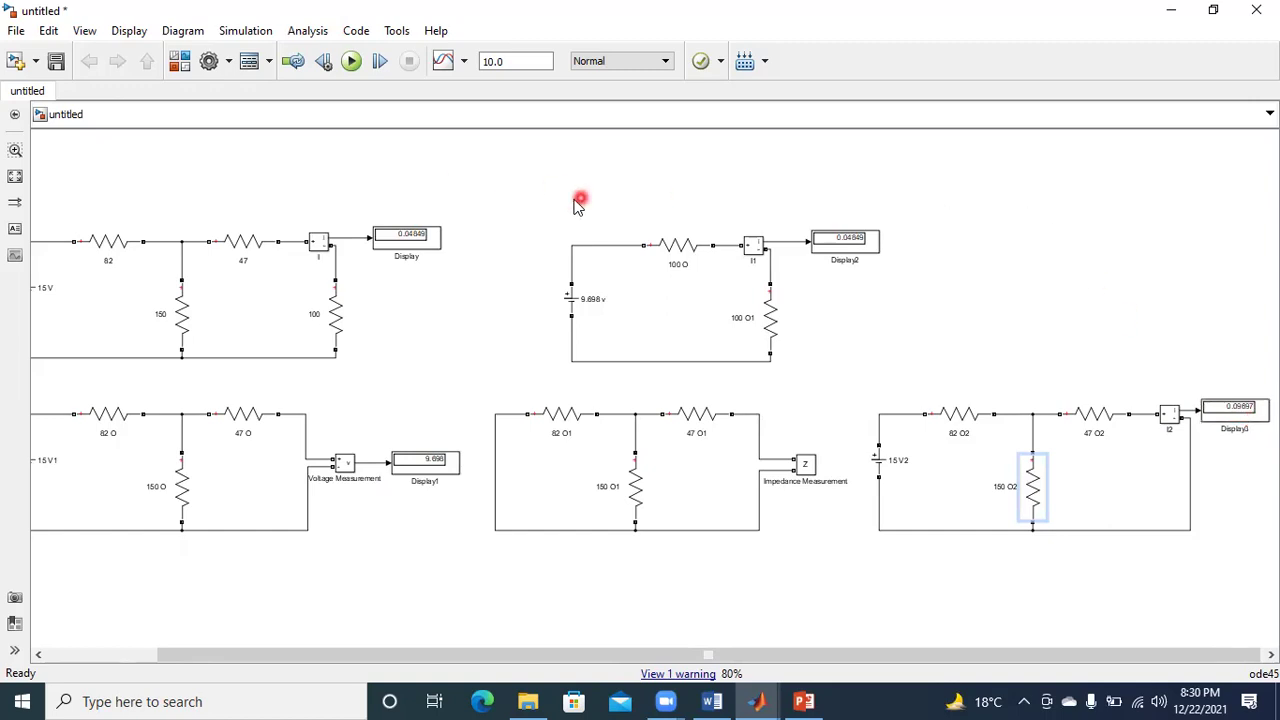
Duplicate the Thevenin equivalent circuit with its 9.698 V source, resistors, current measurement and display above the short-circuit current network.
left_click(544, 201)
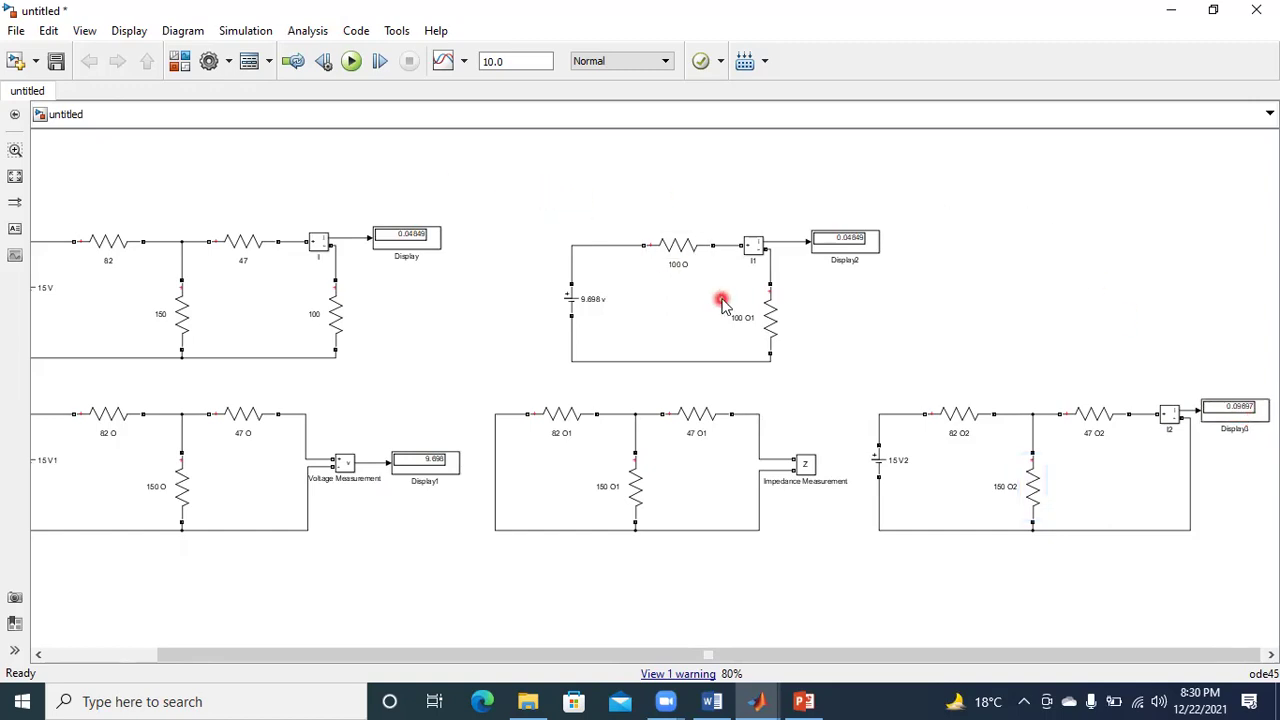
left_click_drag(528, 206, 903, 371)
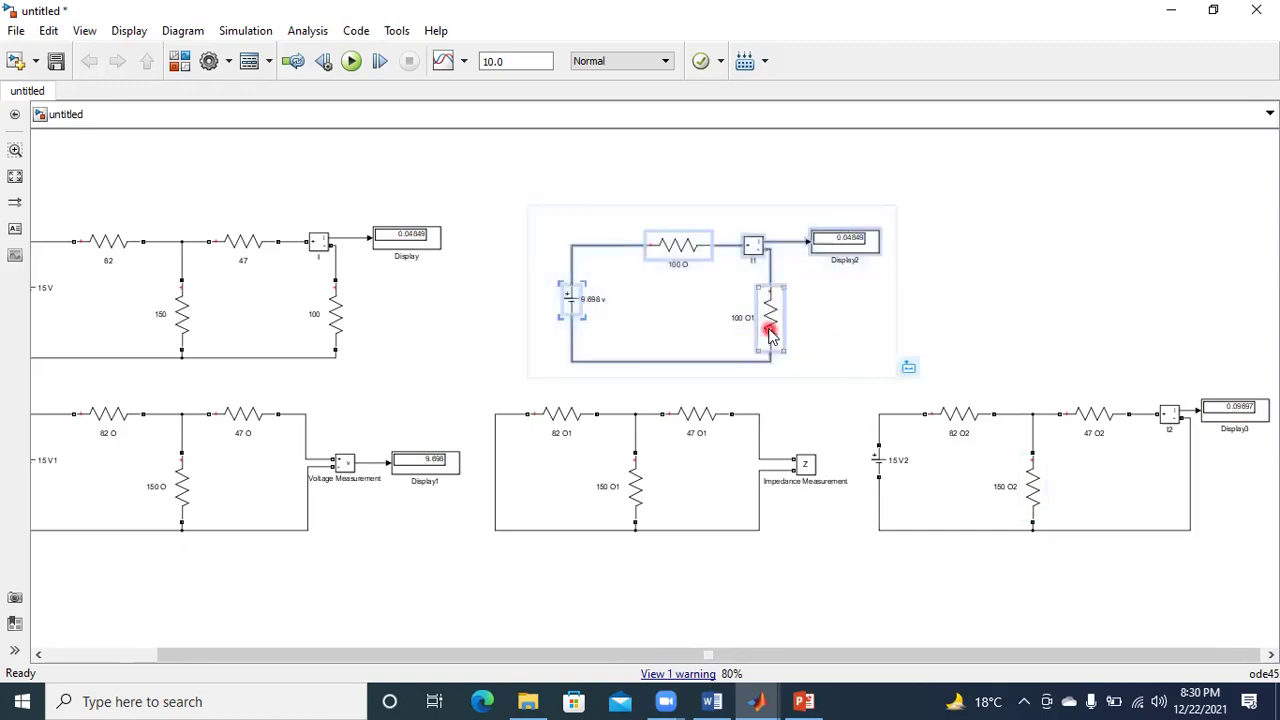
left_click_drag(770, 335, 1137, 326)
left_click(1257, 317)
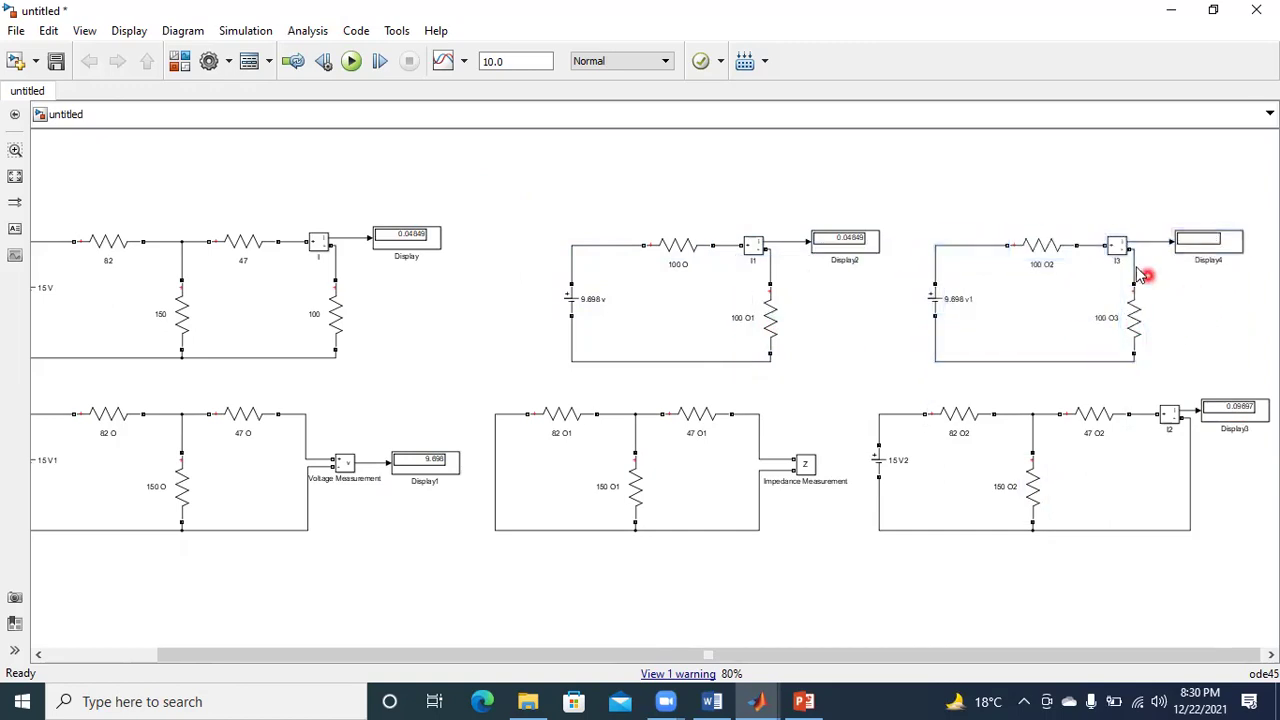
Delete the 9.698 V source and the series 100 ohm resistor from the duplicated equivalent circuit.
left_click(934, 301)
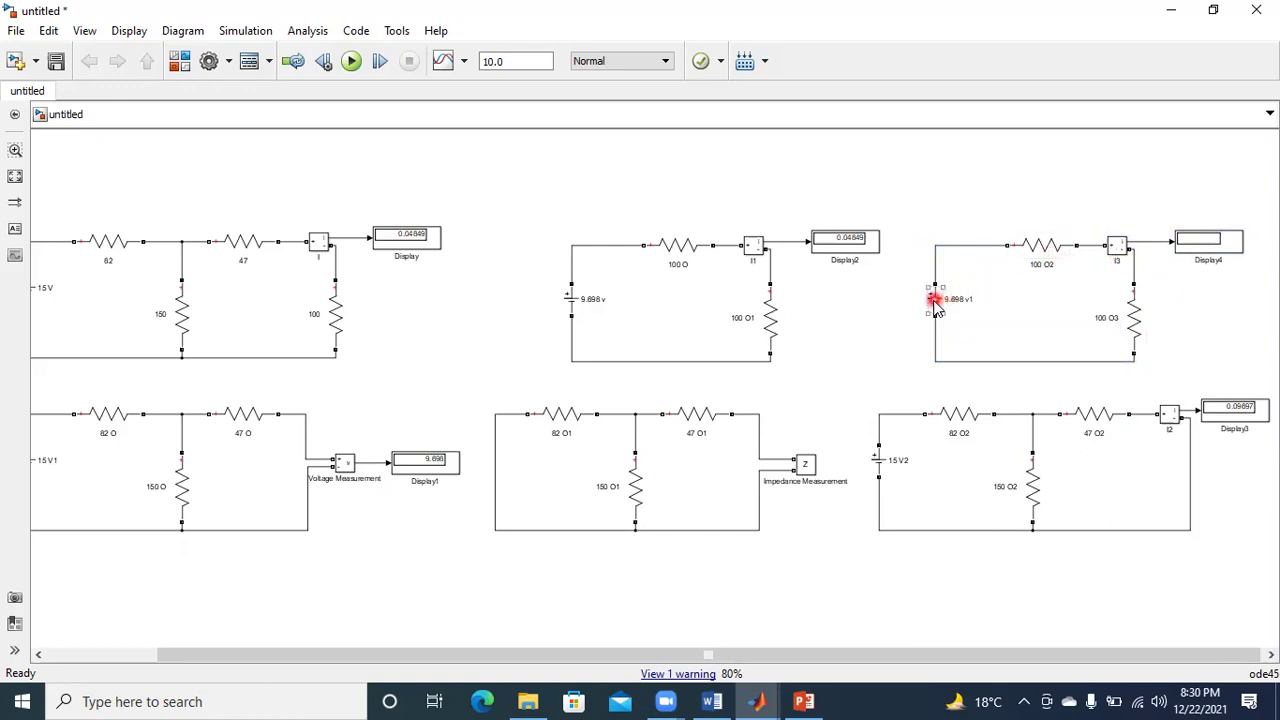
key("Delete")
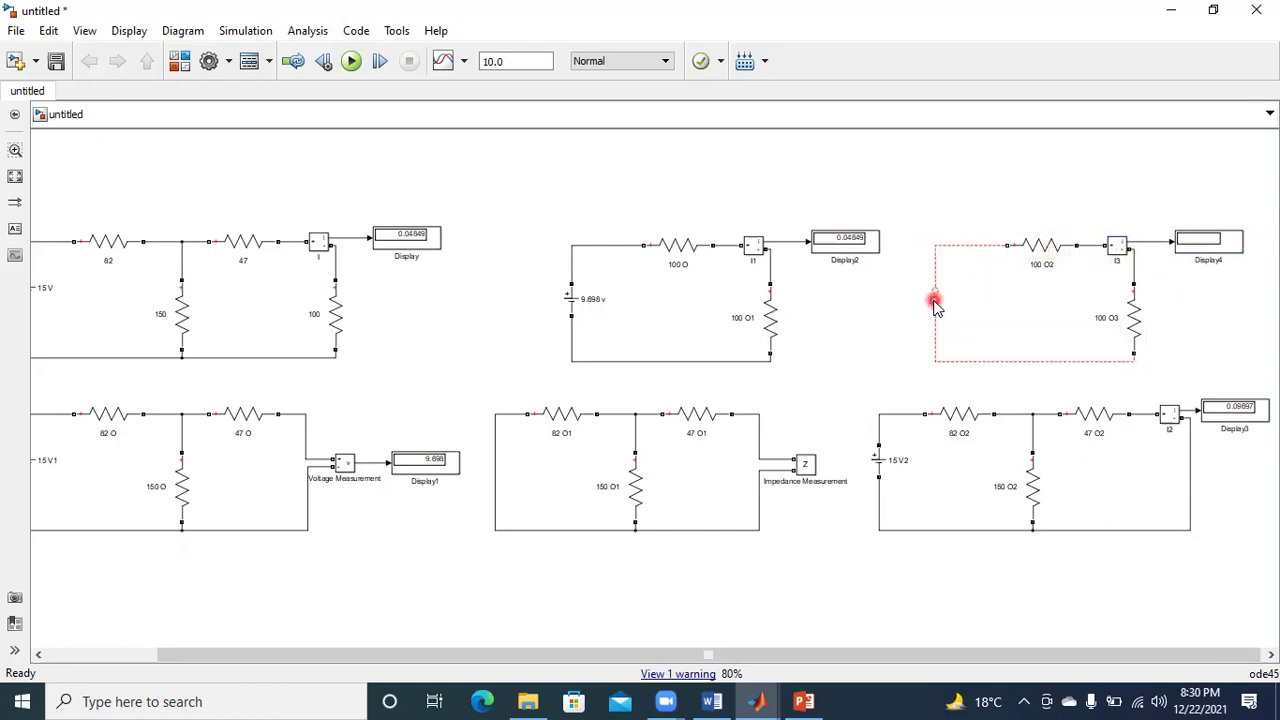
left_click(1064, 249)
left_click(1201, 334)
left_click(1036, 248)
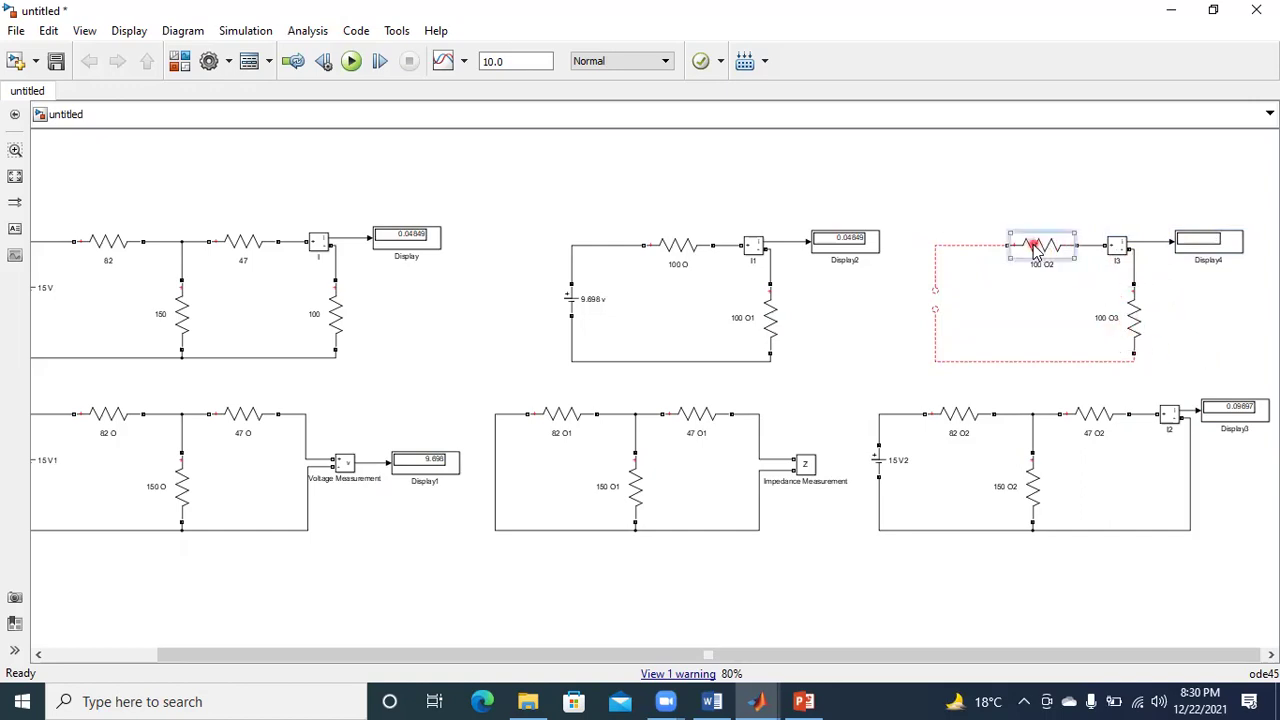
key("Delete")
Add a copy of the 100 ohm load resistor in parallel, wired to the current measurement's input and the return line.
left_click(1130, 318)
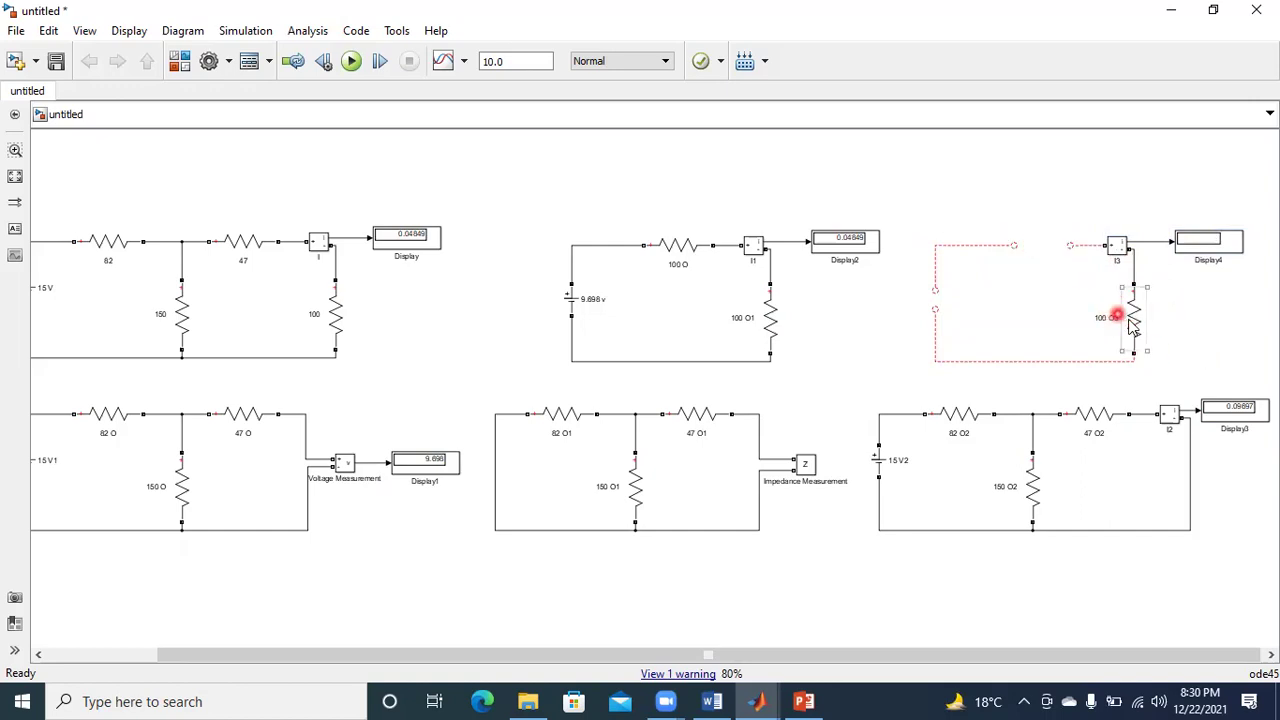
left_click_drag(1130, 318, 1068, 243)
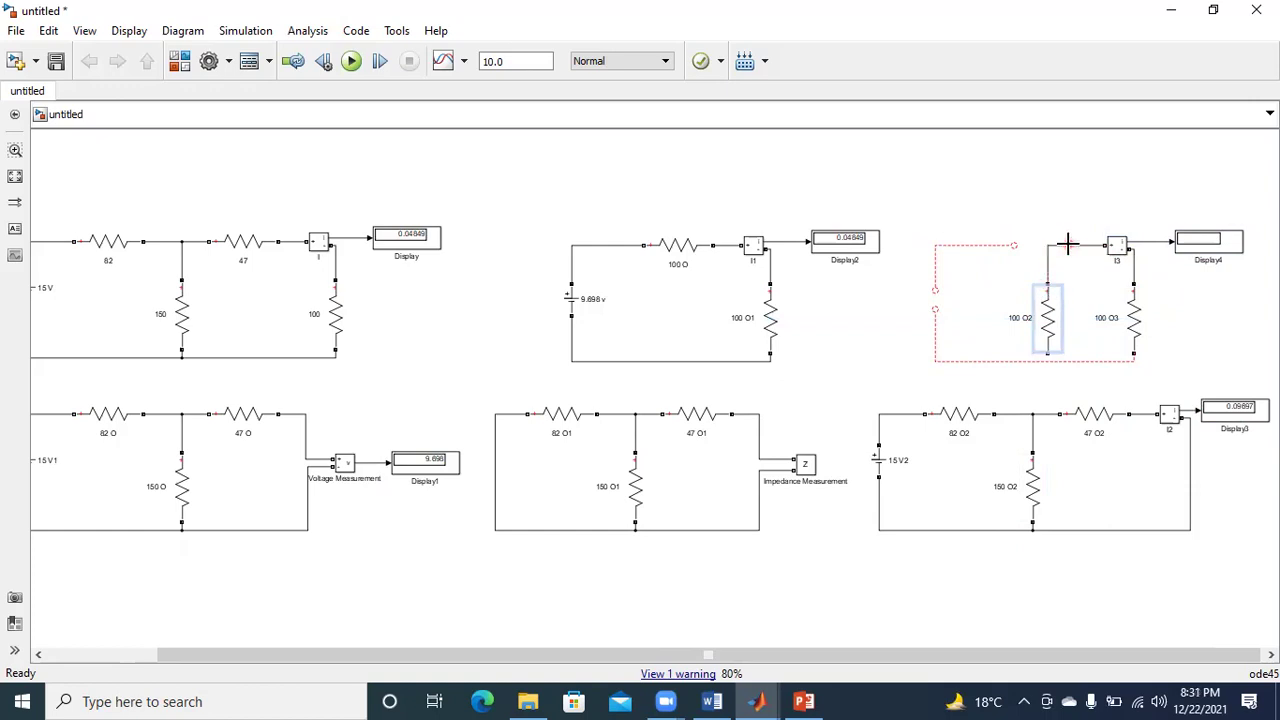
left_click_drag(1047, 355, 1048, 361)
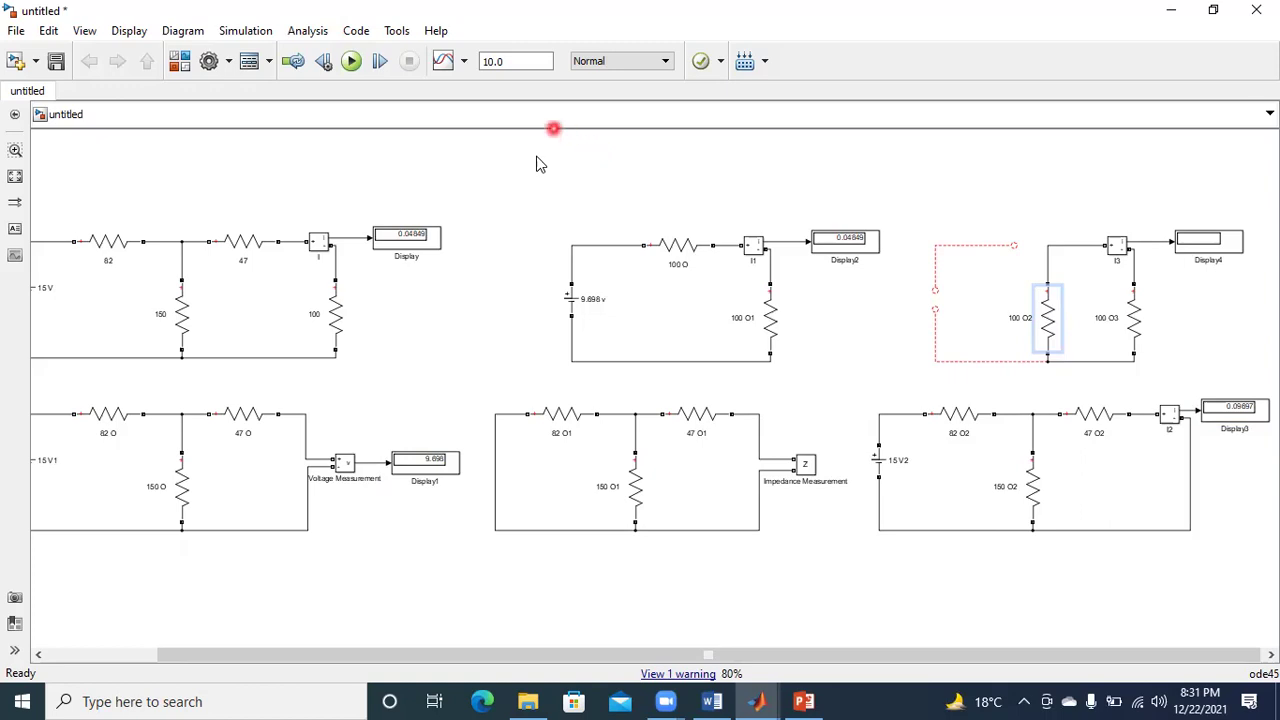
Add a Controlled Current Source block from the SimPowerSystems Electrical Sources library to the model.
left_click(179, 61)
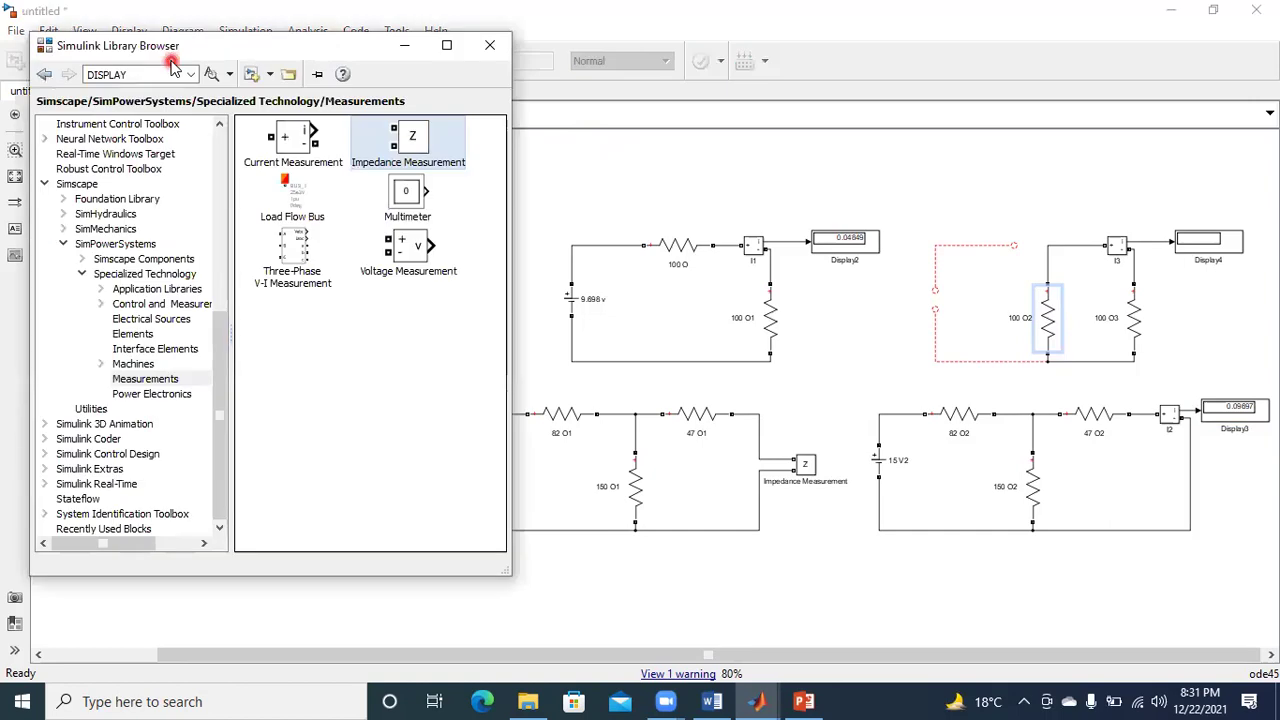
left_click(133, 320)
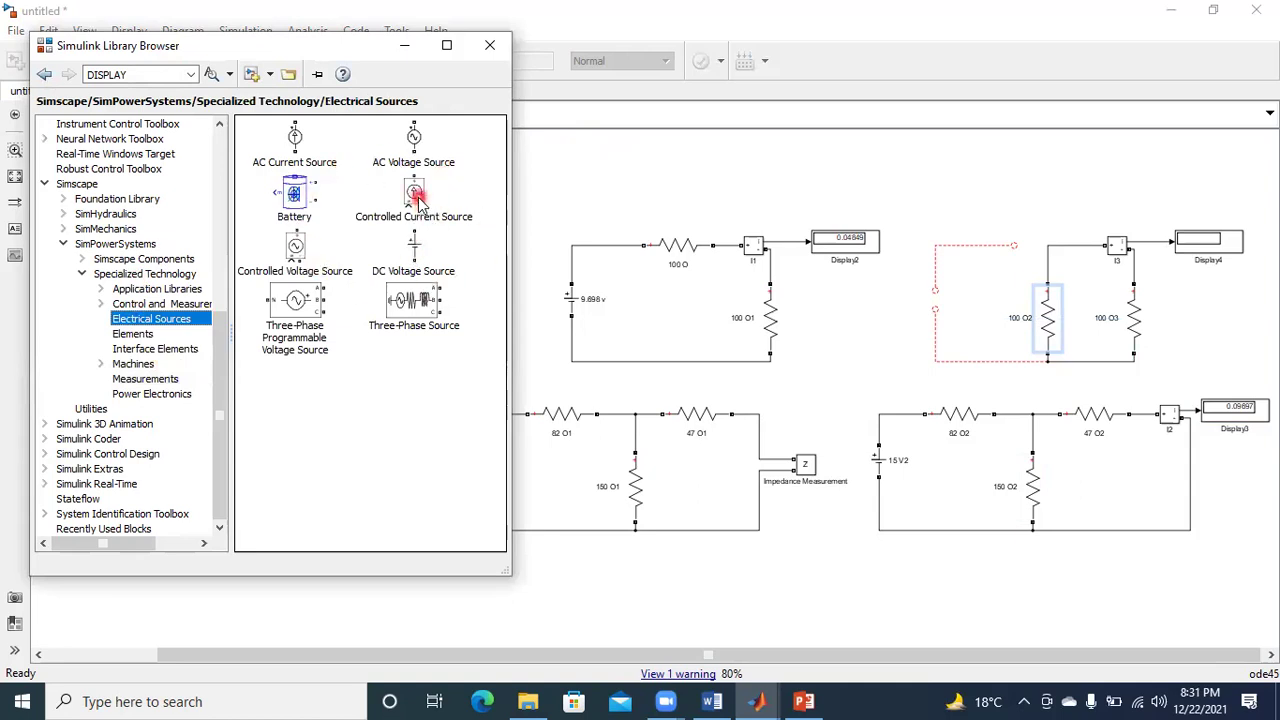
left_click_drag(418, 198, 918, 310)
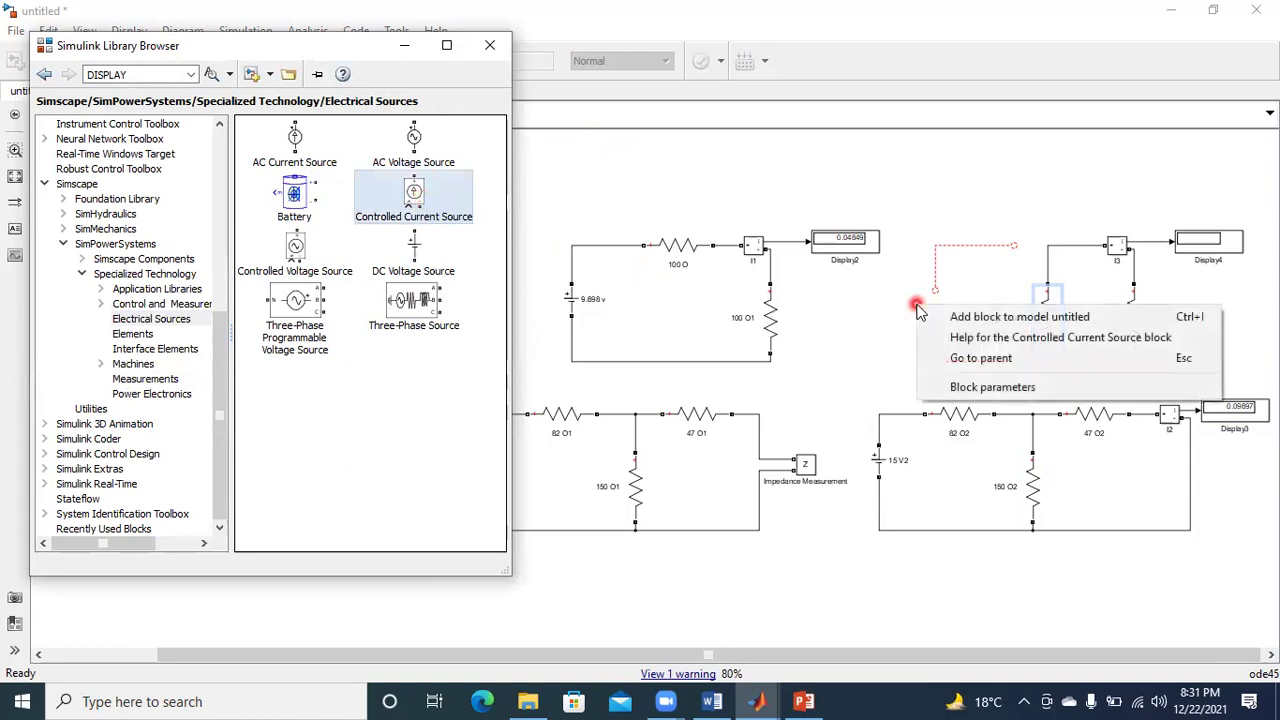
left_click(1022, 318)
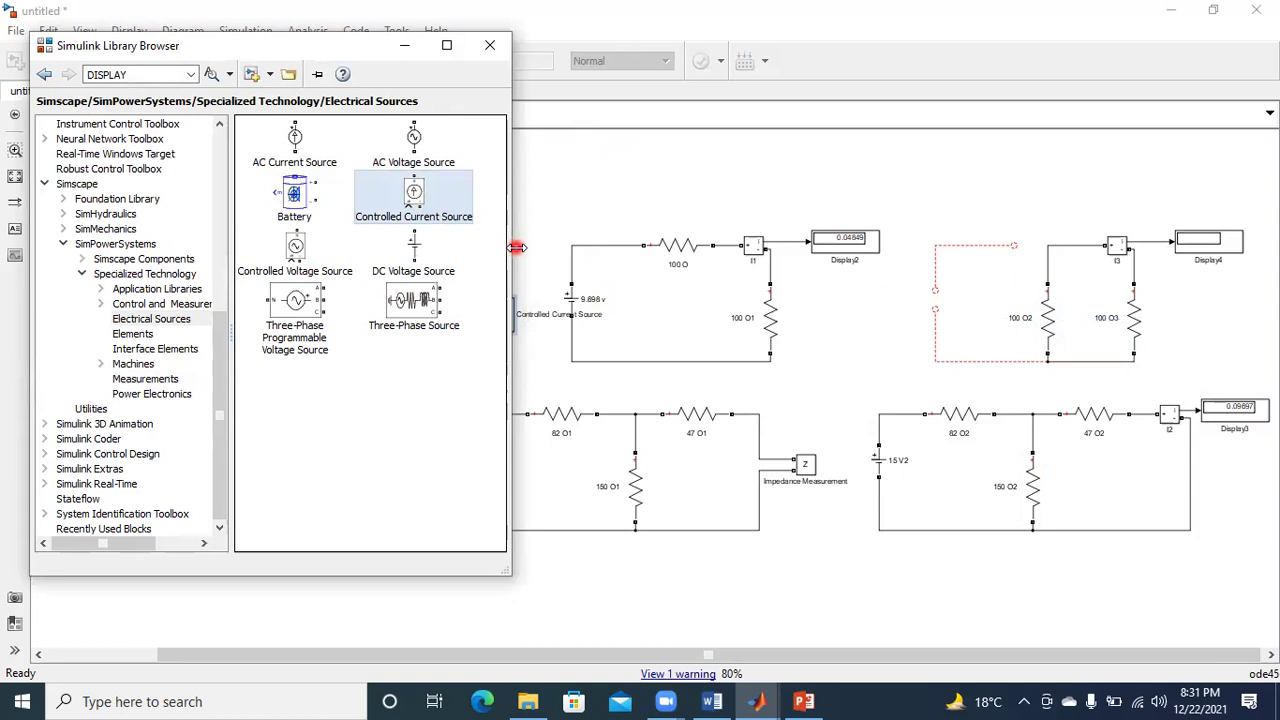
left_click_drag(516, 247, 421, 247)
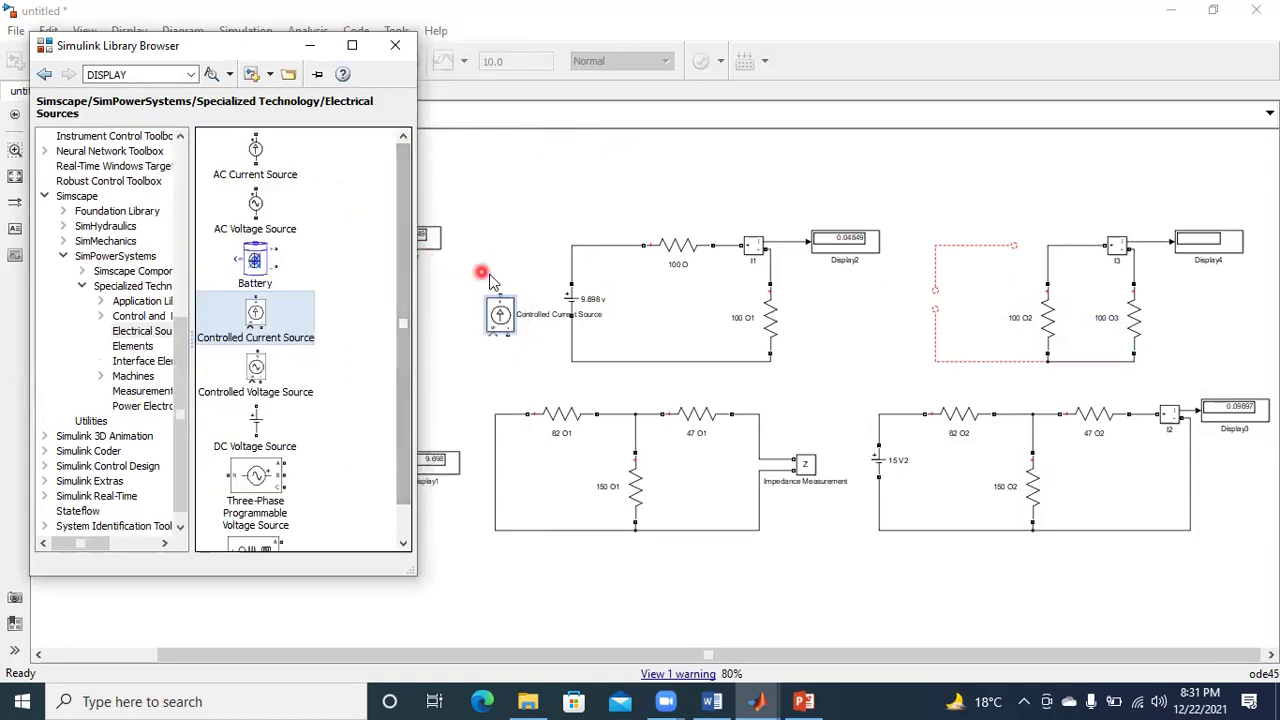
Place the controlled current source in the duplicated circuit's source gap without a leftover copy, and wire it across the parallel resistors.
left_click(500, 314)
left_click_drag(500, 314, 927, 313)
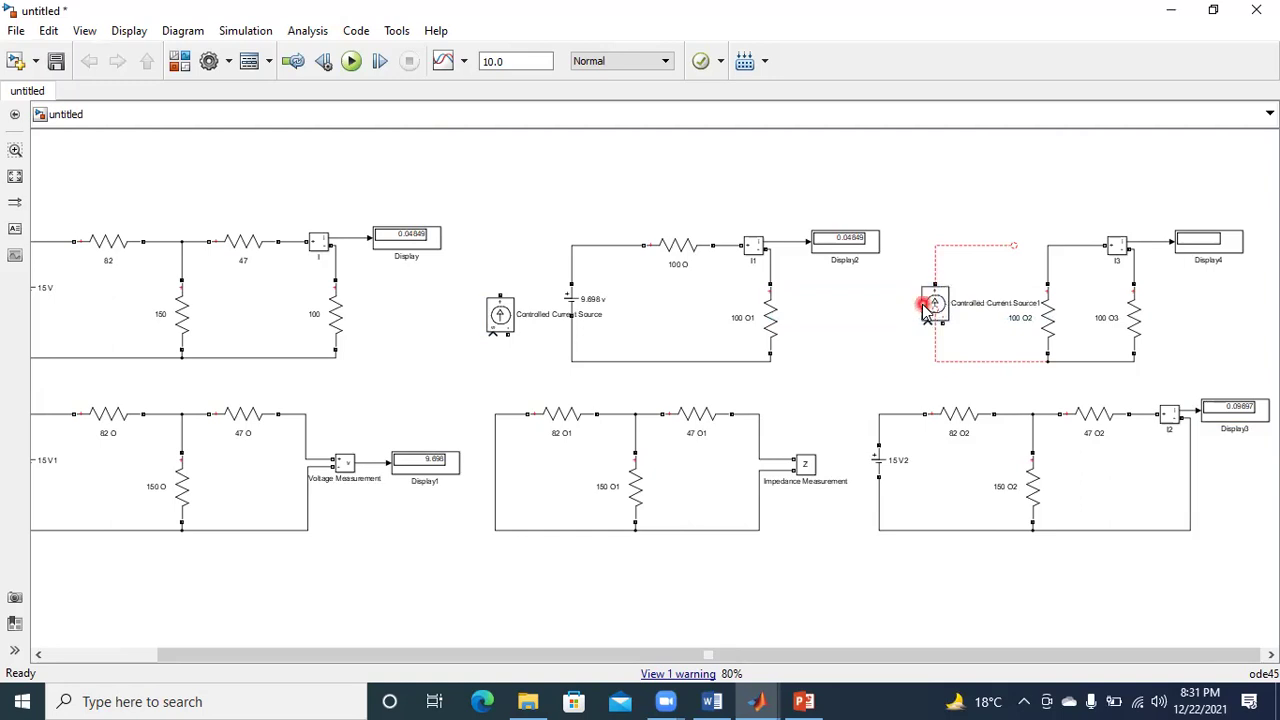
left_click(499, 318)
left_click_drag(500, 320, 937, 314)
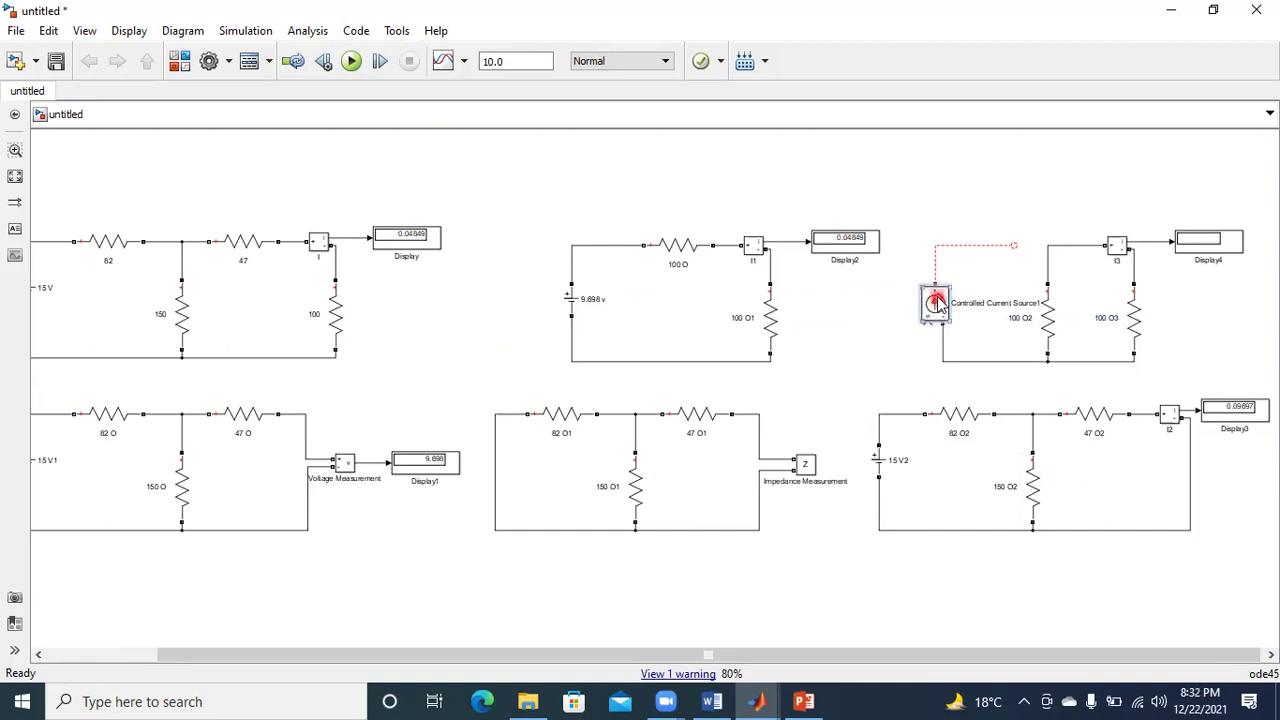
left_click(935, 252)
left_click_drag(937, 256, 934, 292)
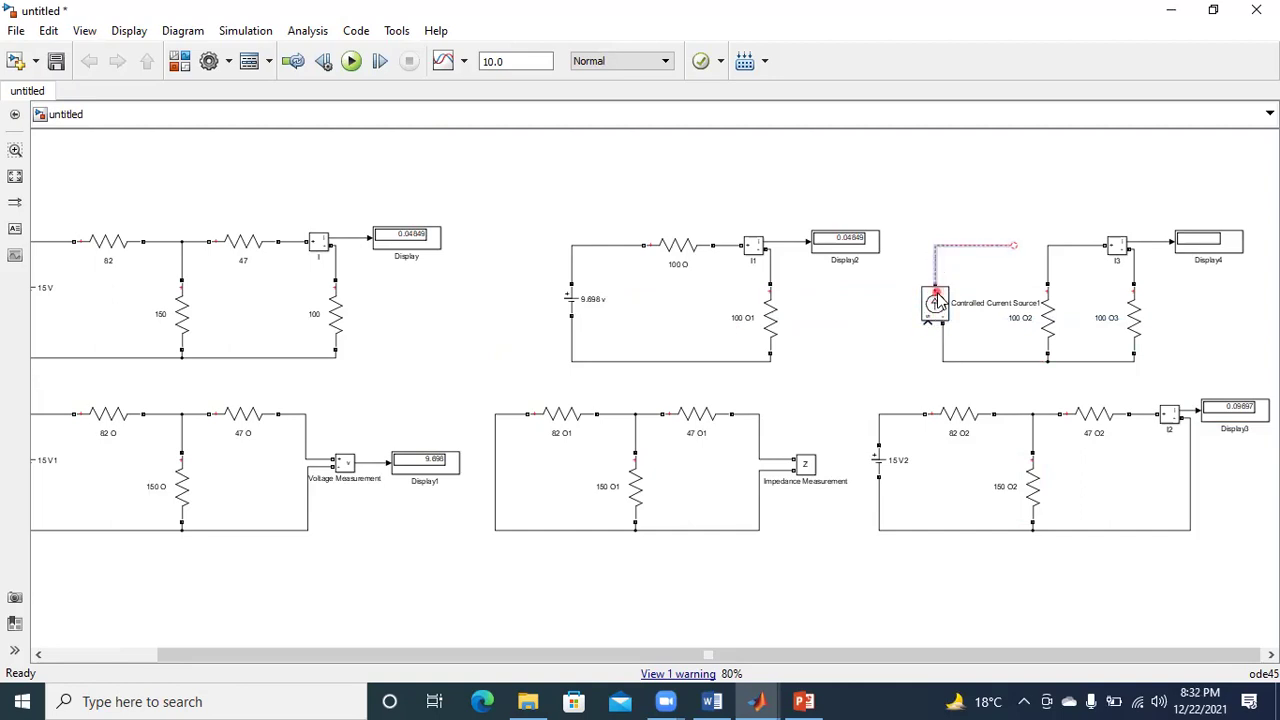
left_click_drag(1015, 245, 1047, 245)
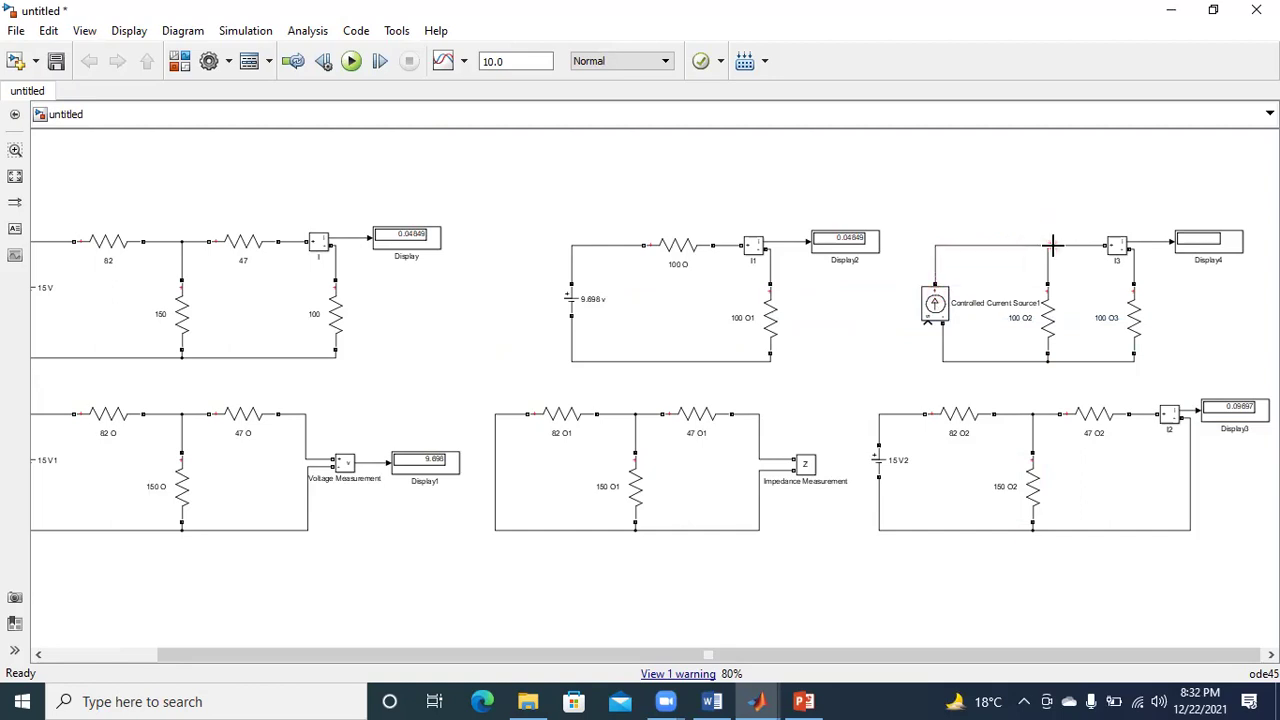
Set the controlled current source's source type to DC.
double_click(936, 304)
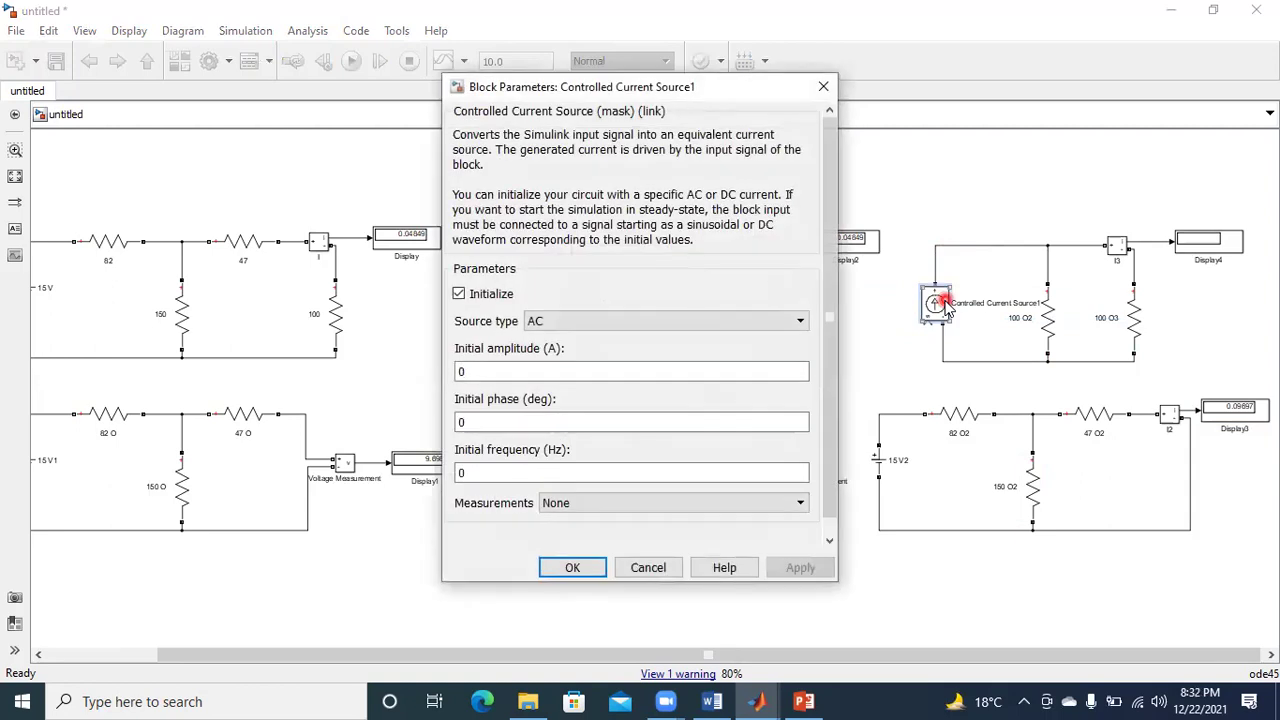
left_click(525, 420)
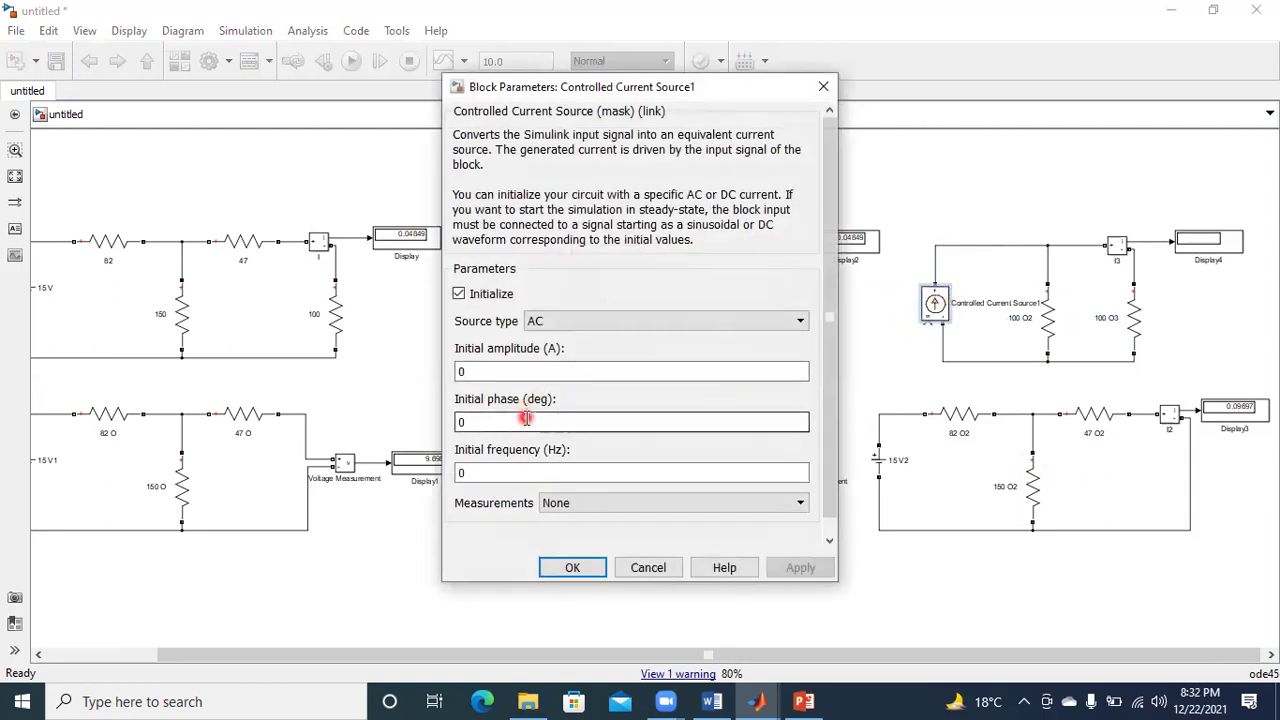
left_click(562, 568)
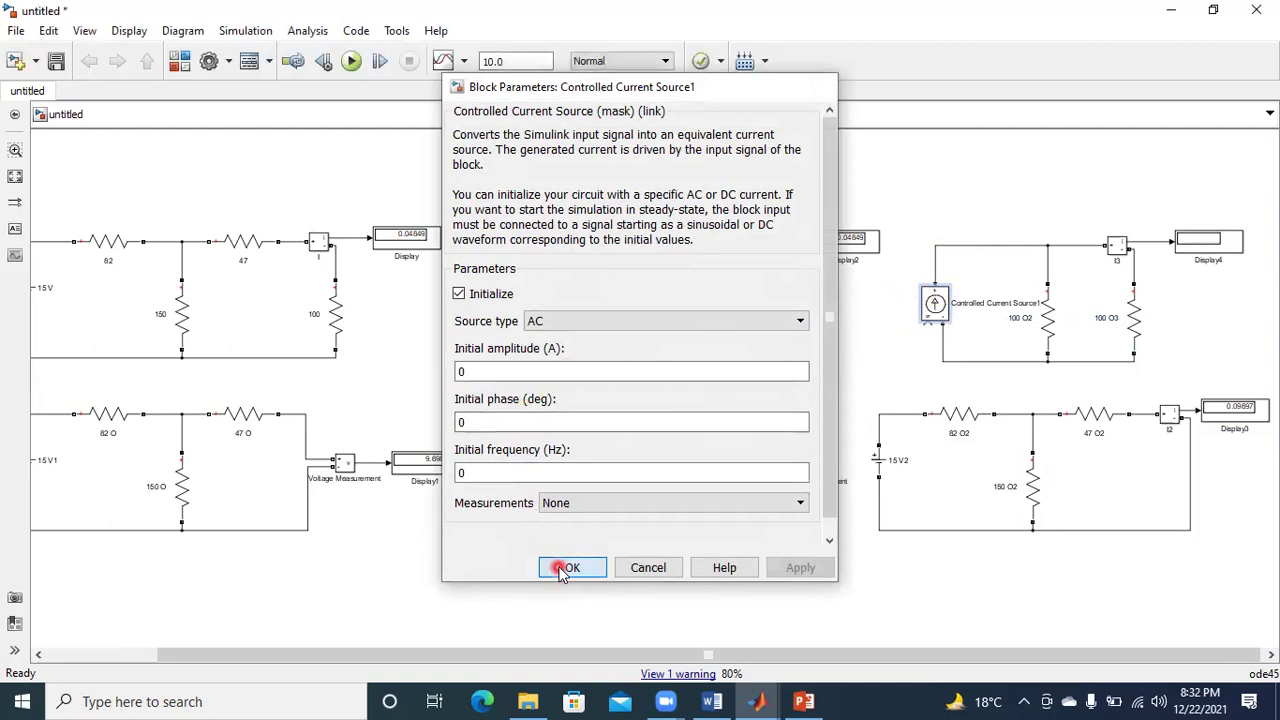
left_click(931, 308)
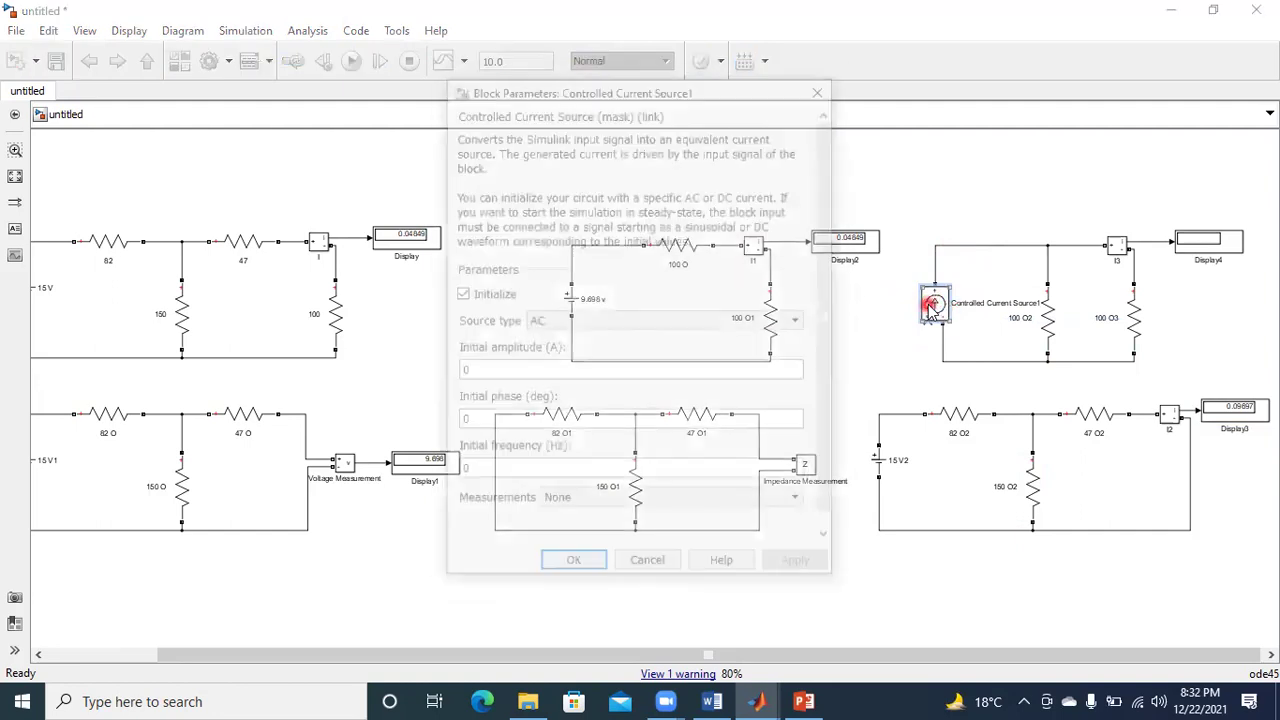
left_click(738, 322)
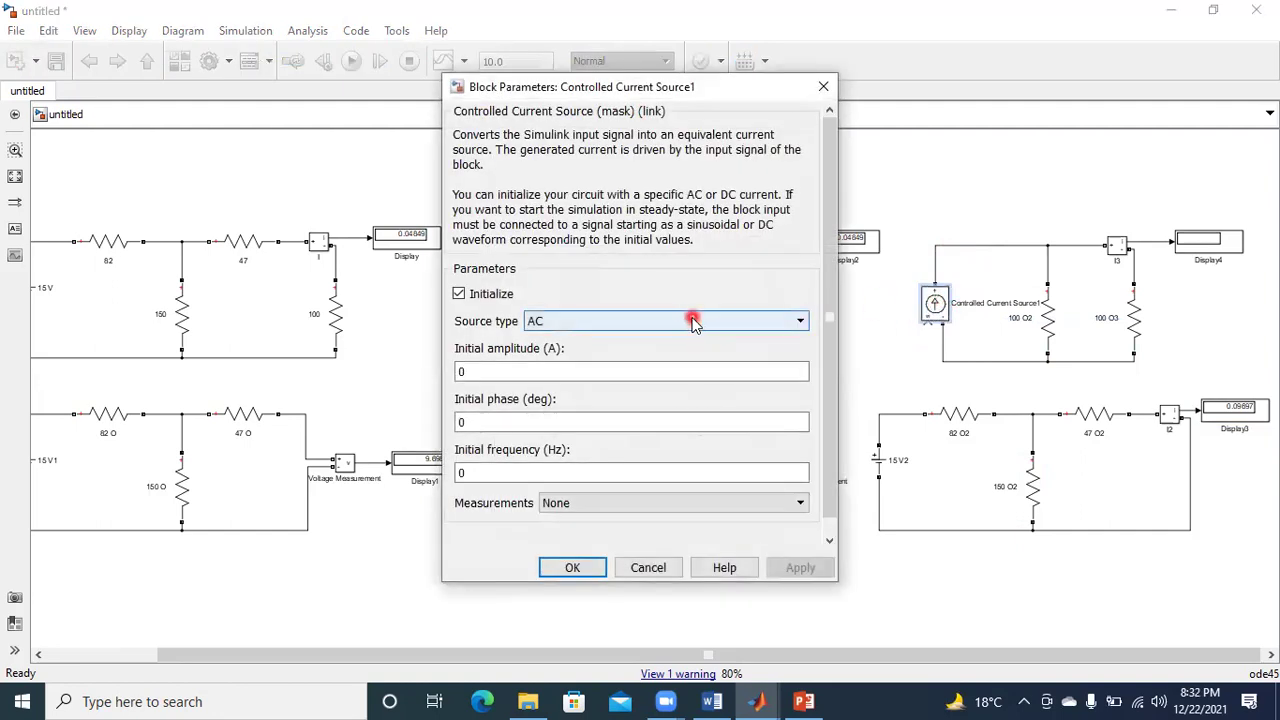
left_click(695, 325)
left_click(697, 324)
left_click(695, 322)
left_click(690, 323)
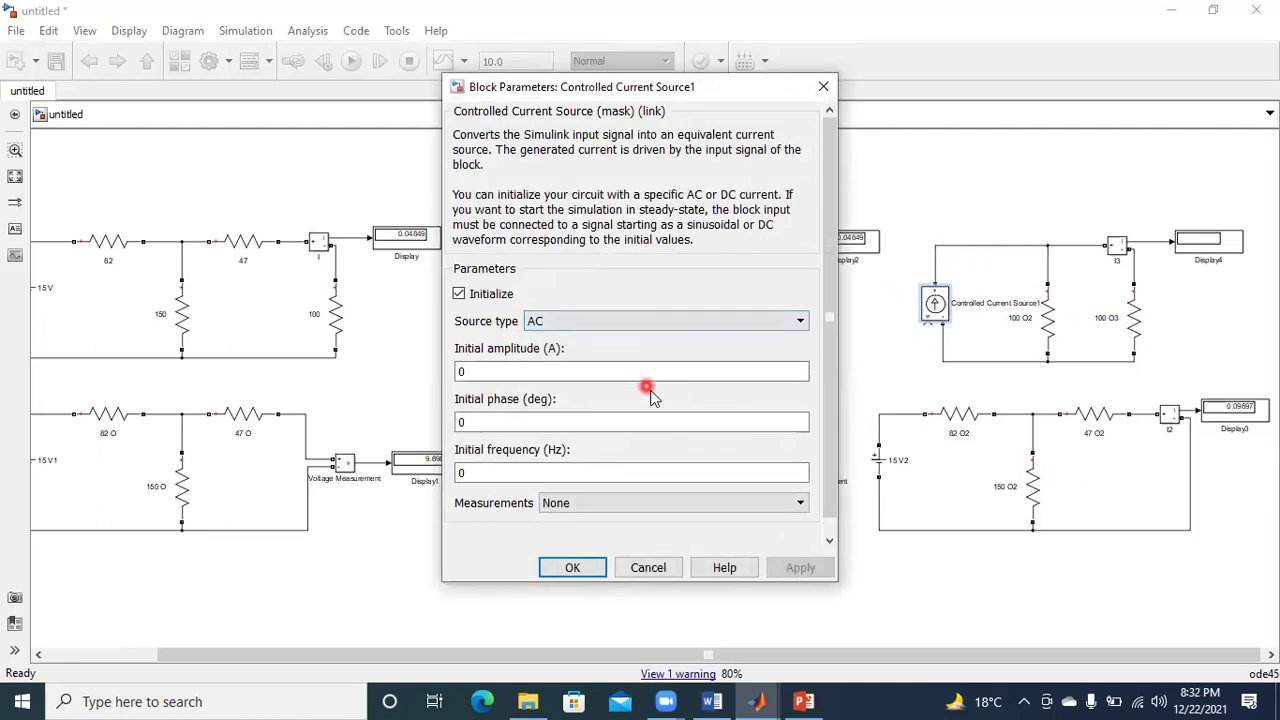
left_click(689, 324)
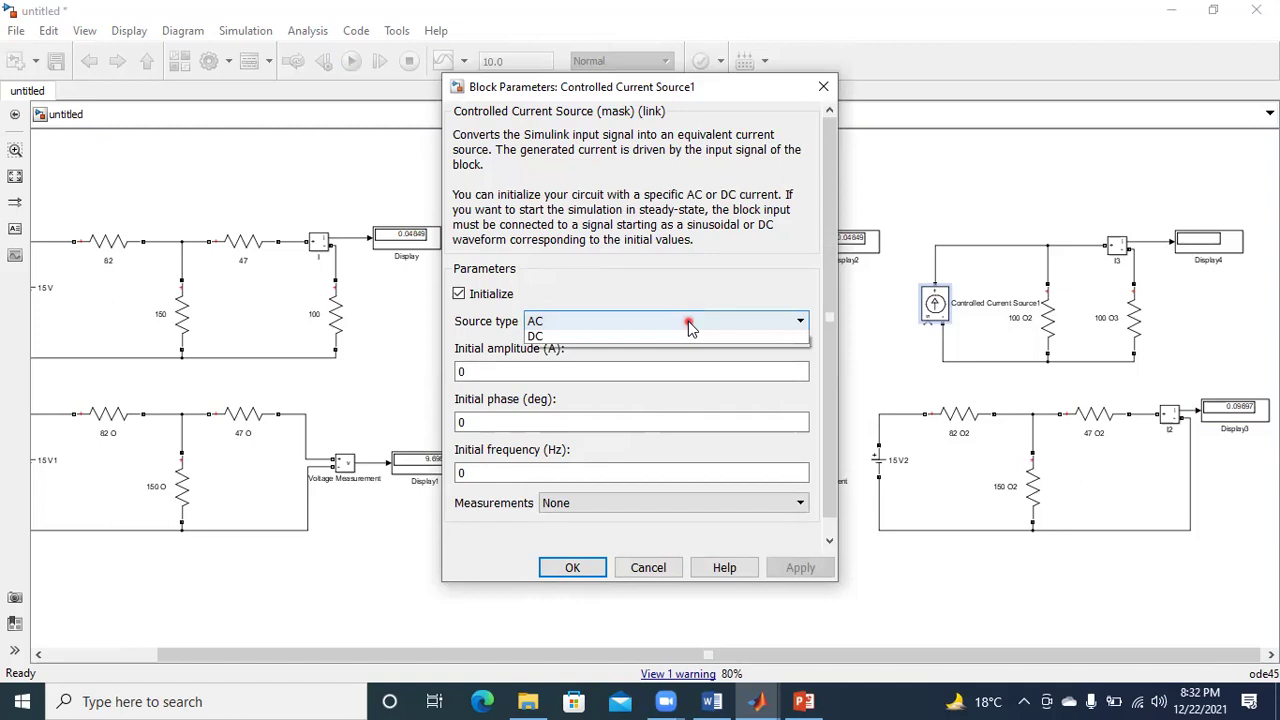
left_click(684, 352)
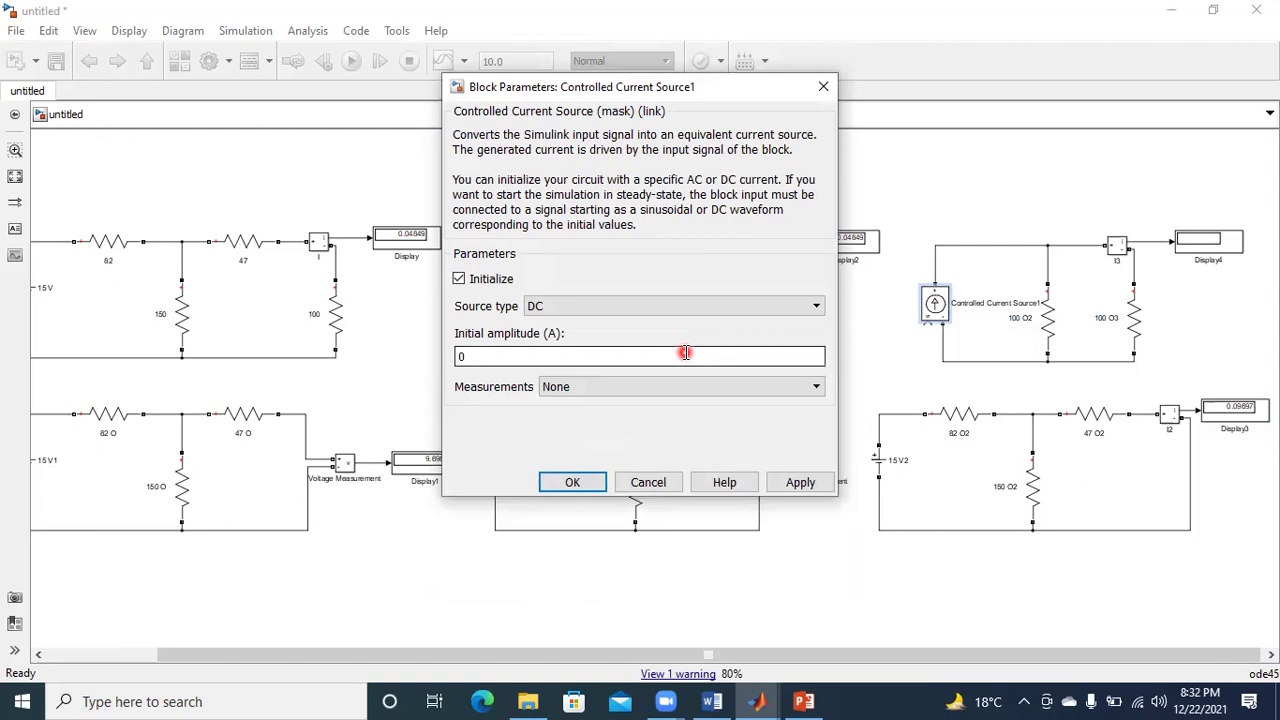
left_click(586, 484)
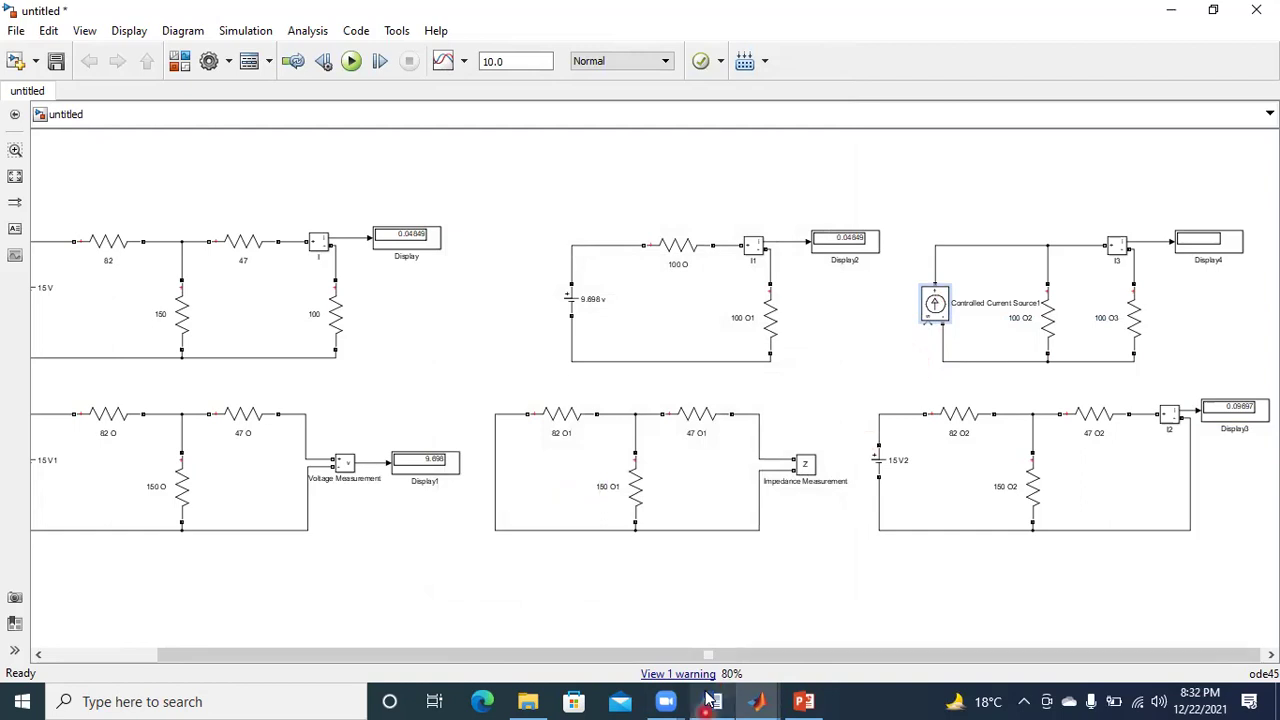
Add a Constant block from the Commonly Used Blocks library and connect it to the controlled current source's signal input.
mouse_move(757, 701)
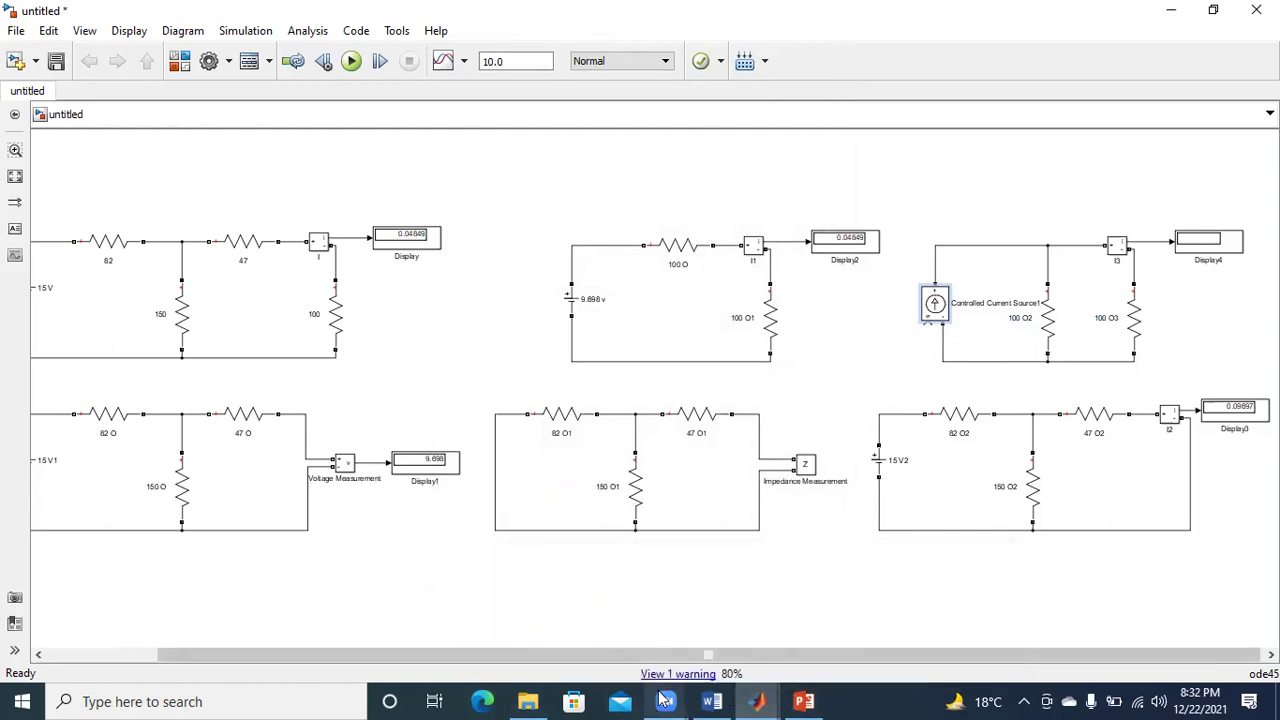
left_click(186, 61)
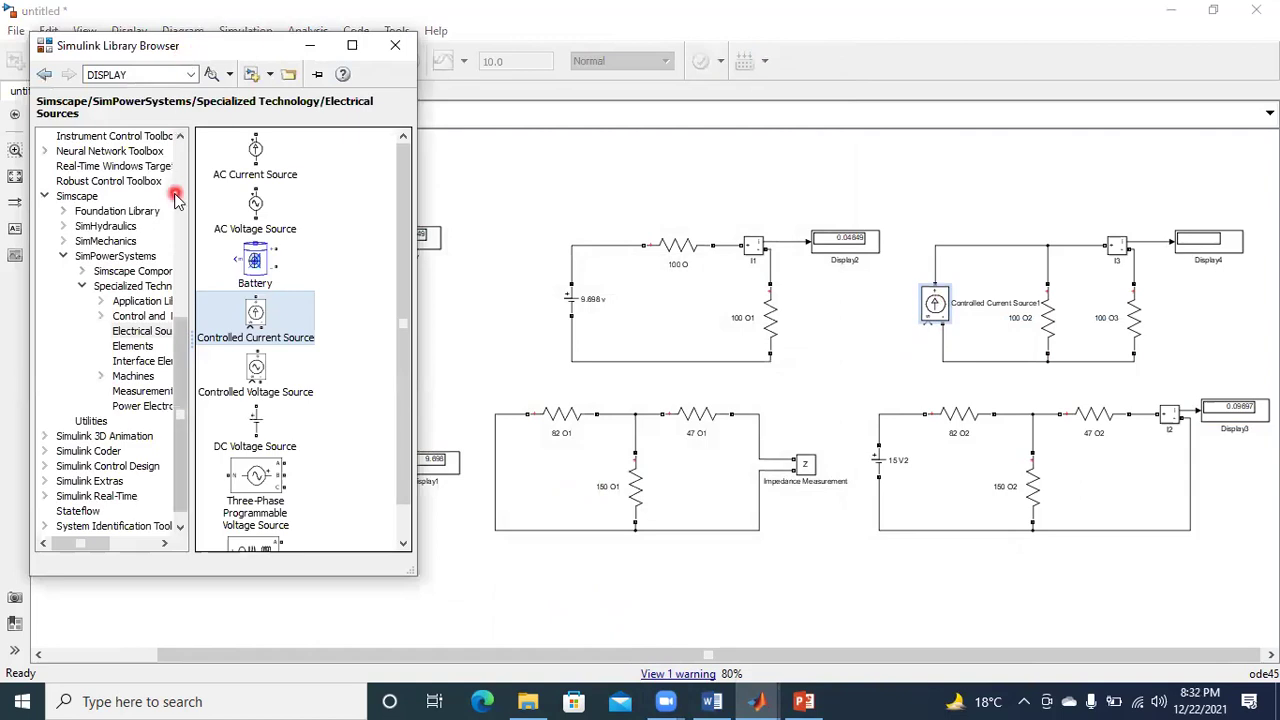
left_click(181, 180)
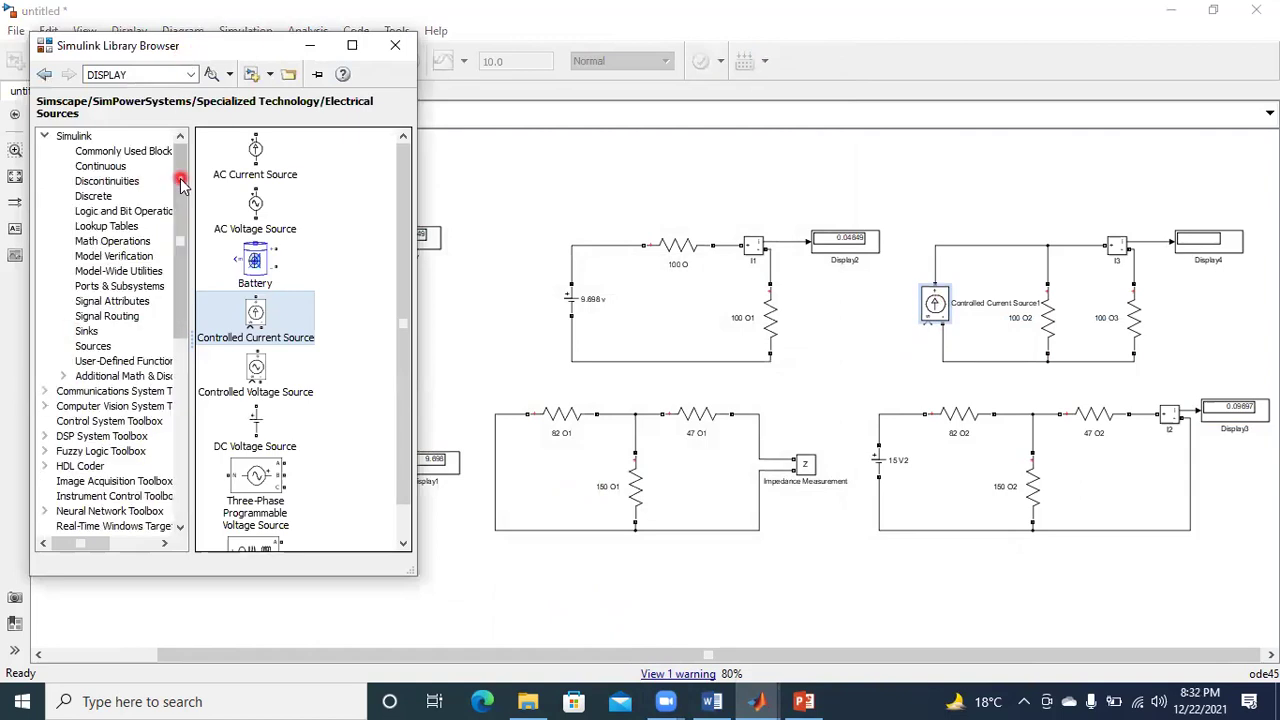
left_click(104, 153)
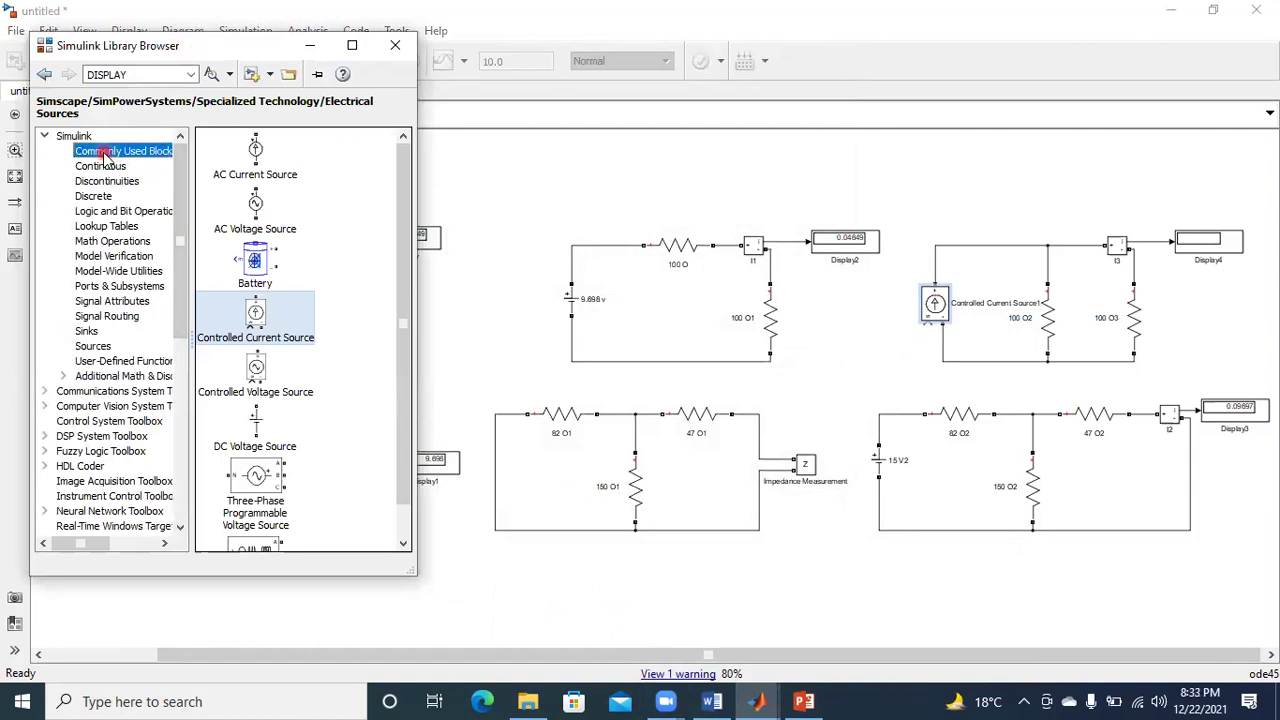
left_click(240, 272)
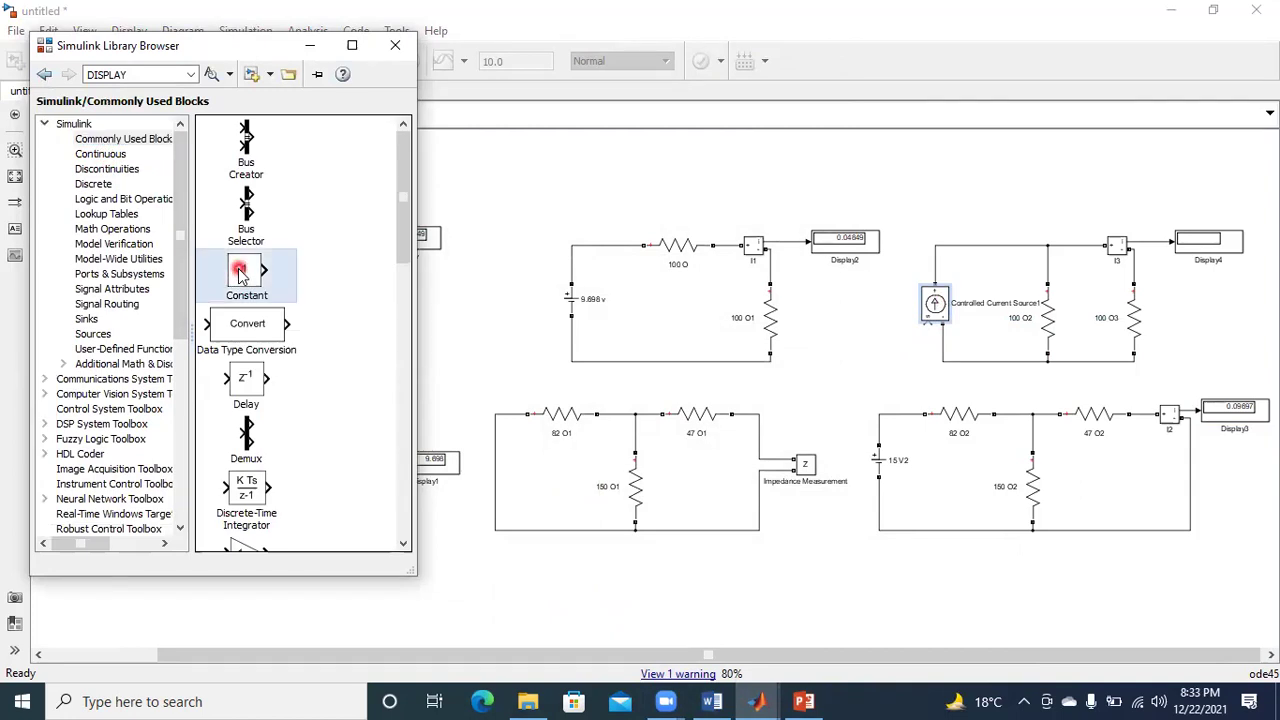
mouse_move(240, 272)
left_mouse_down()
mouse_move(762, 322)
mouse_move(885, 362)
mouse_move(914, 350)
left_mouse_up()
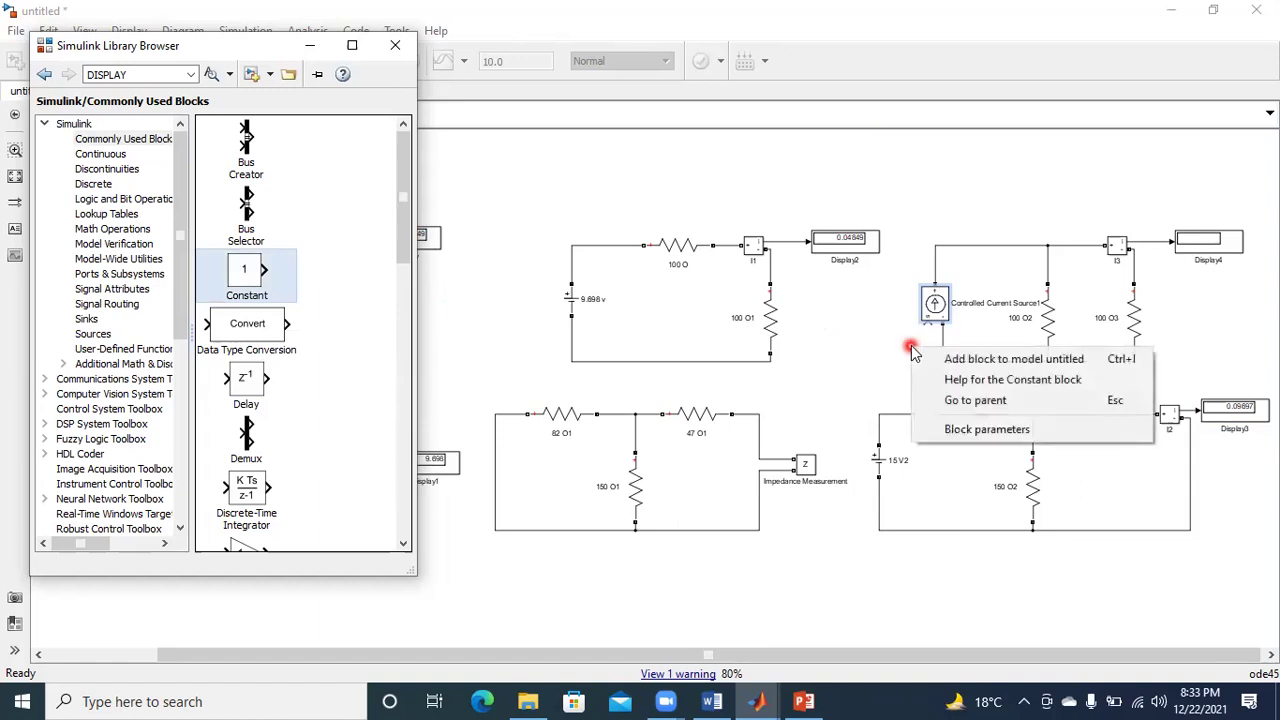
left_click(985, 368)
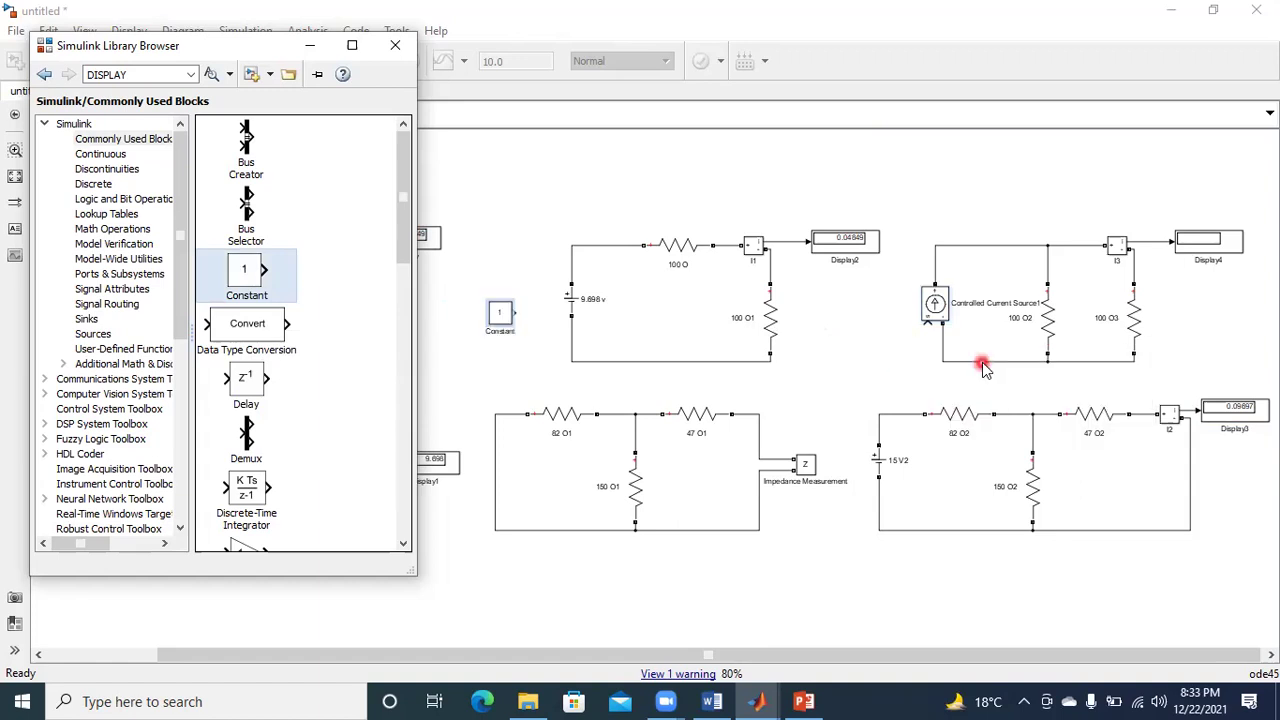
mouse_move(270, 283)
left_mouse_down()
mouse_move(500, 326)
mouse_move(502, 315)
mouse_move(876, 349)
left_mouse_up()
left_click_drag(892, 347, 930, 322)
Set the constant value to 0.09697 and widen the Constant block so its value fits inside.
left_click(877, 351)
double_click(877, 351)
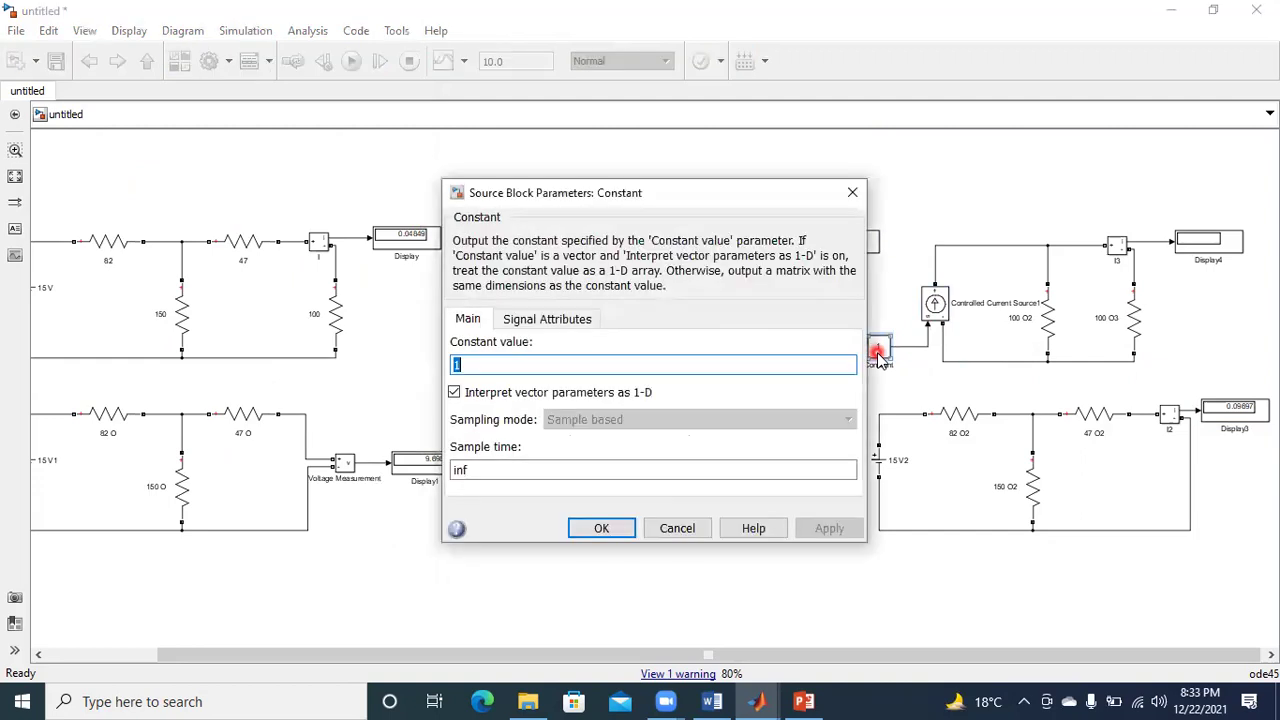
left_click(715, 367)
key("BackSpace")
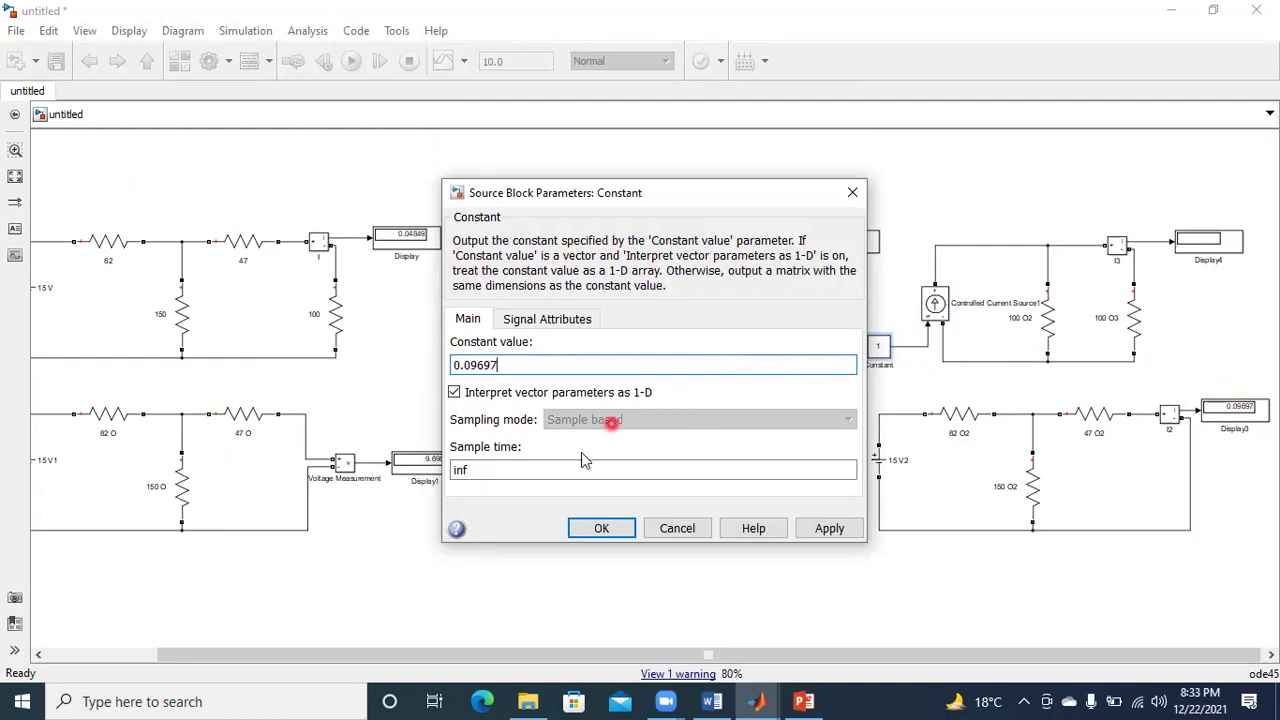
left_click(617, 530)
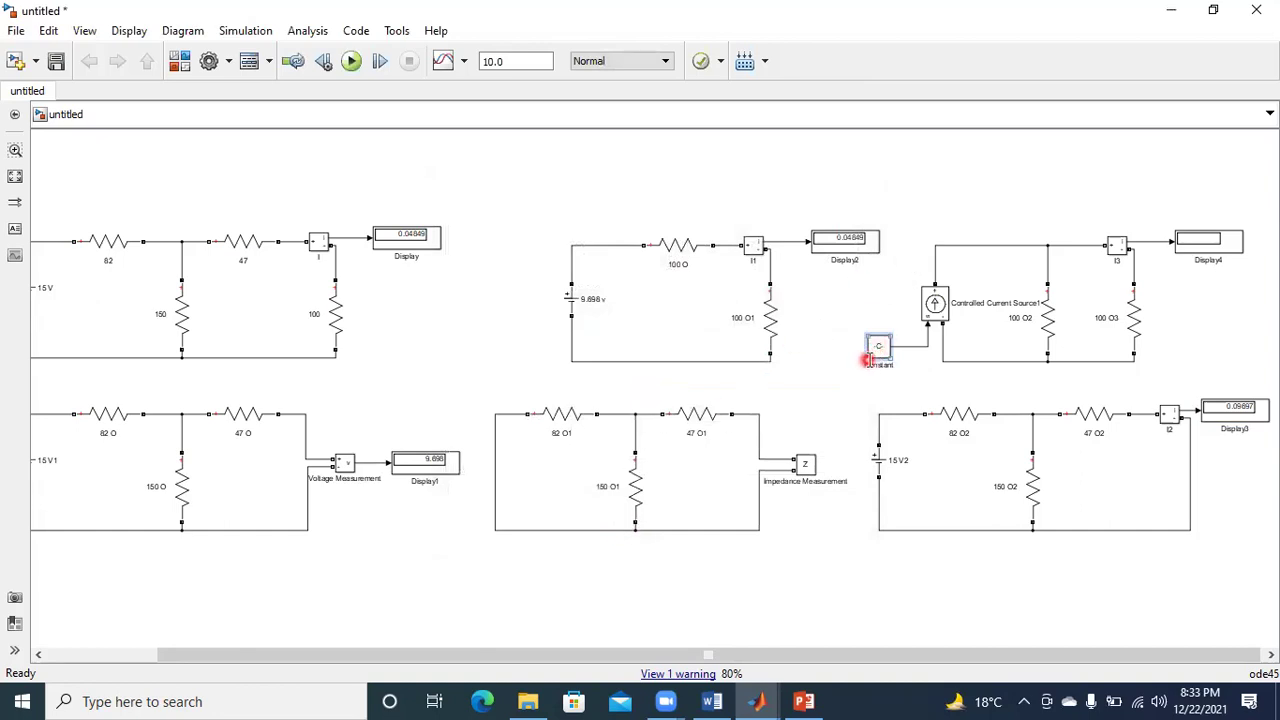
left_click_drag(870, 357, 837, 360)
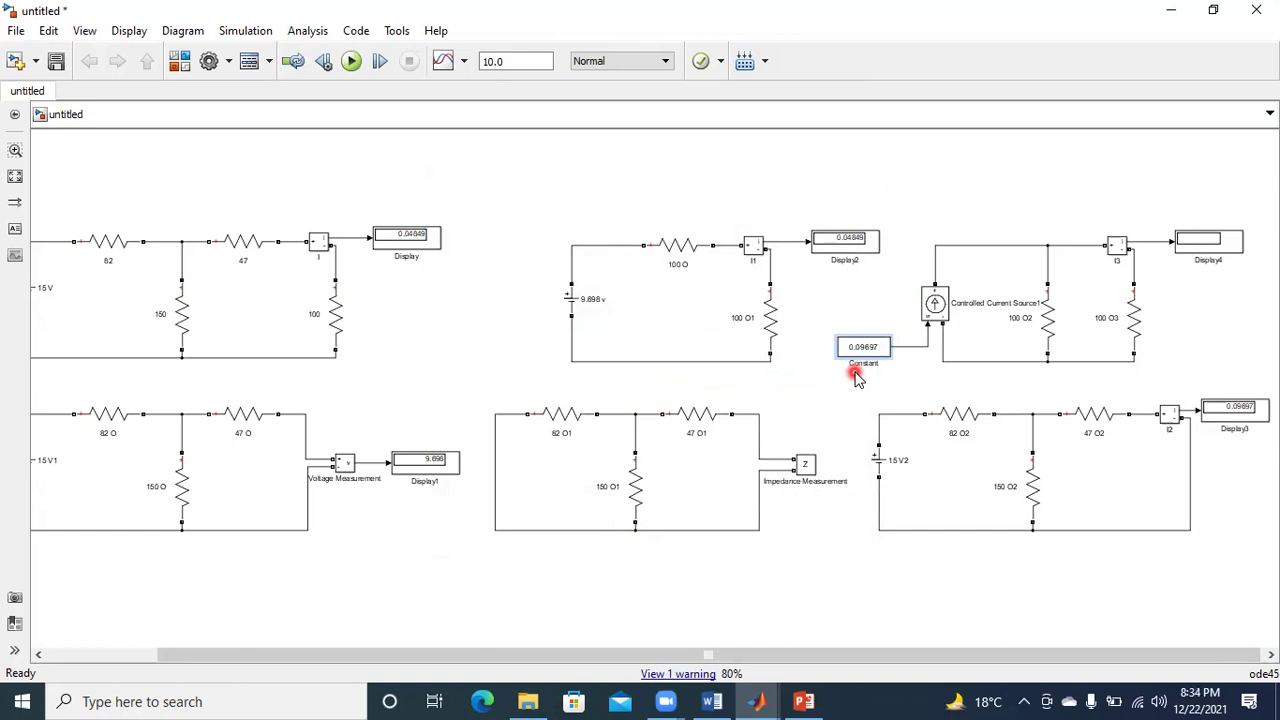
Shorten the controlled current source's name to C1.
left_click(1040, 302)
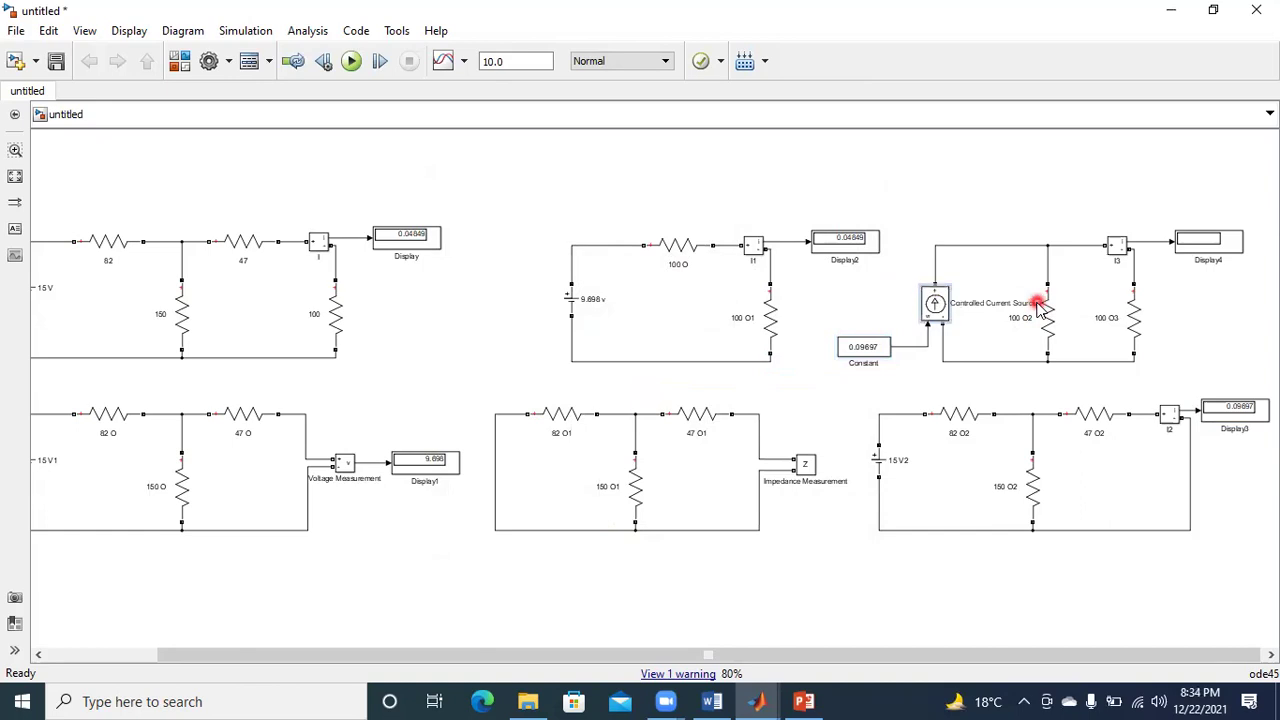
key("BackSpace")
key("BackSpace")
key("BackSpace")
key("BackSpace")
key("BackSpace")
key("BackSpace")
key("BackSpace")
key("BackSpace")
key("BackSpace")
key("BackSpace")
key("BackSpace")
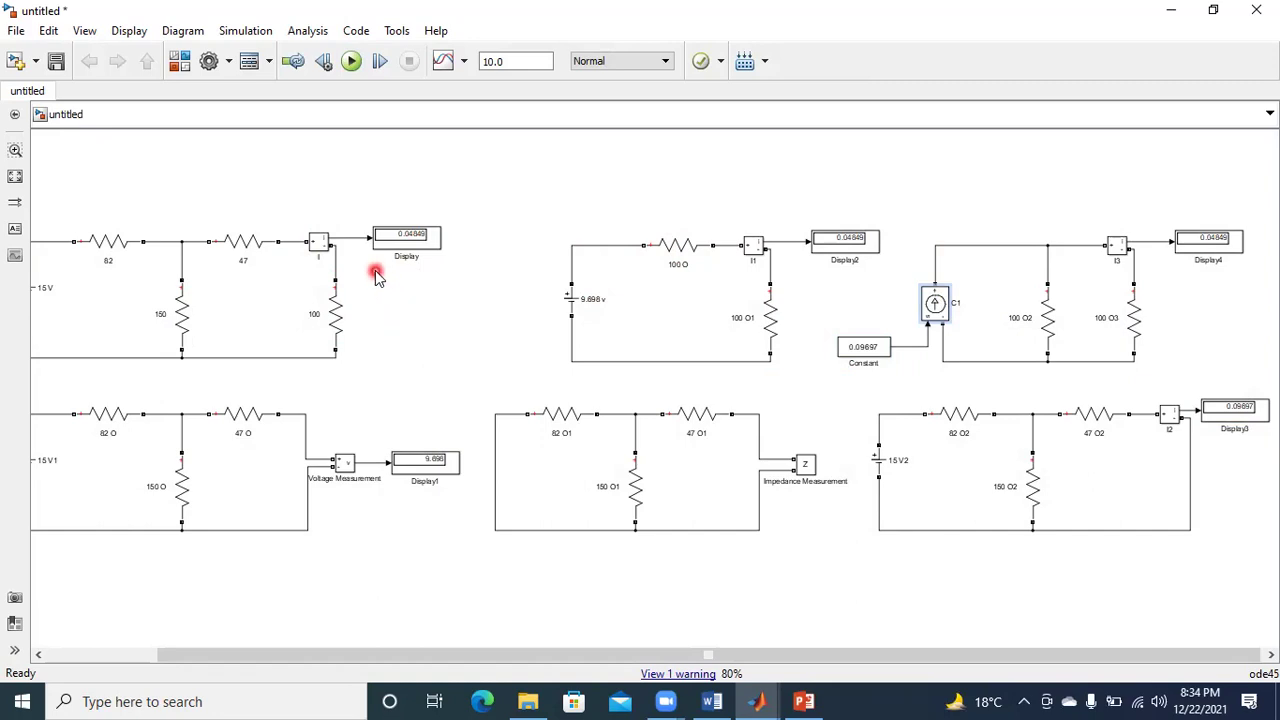
Compare the load current displays of the original network, the Thevenin equivalent and the current-source equivalent circuit.
left_click(340, 282)
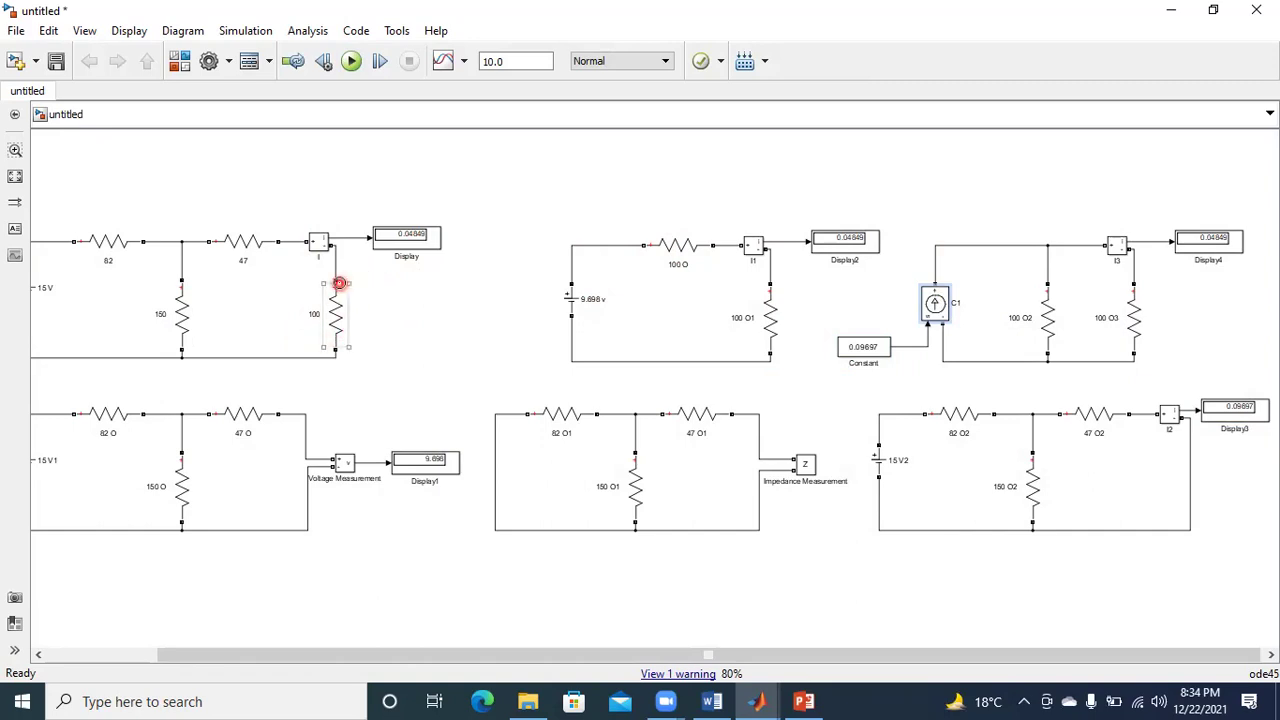
left_click(391, 275)
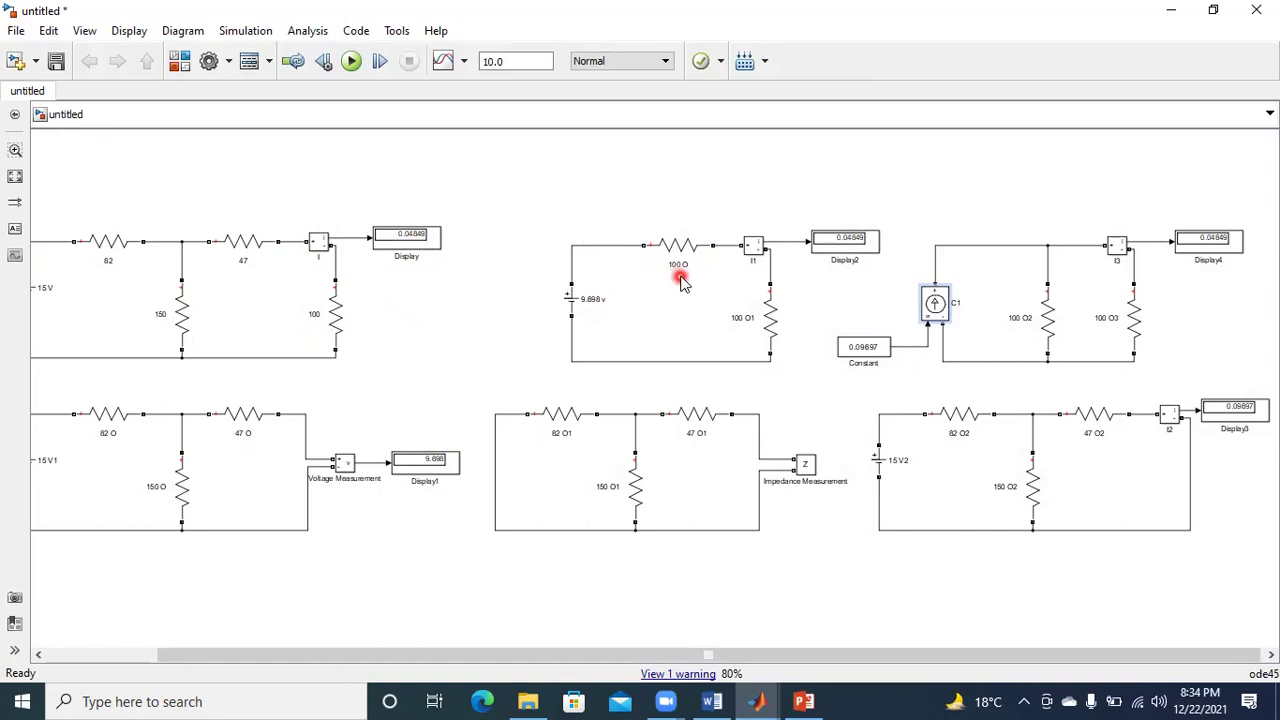
left_click(1203, 257)
left_click(977, 296)
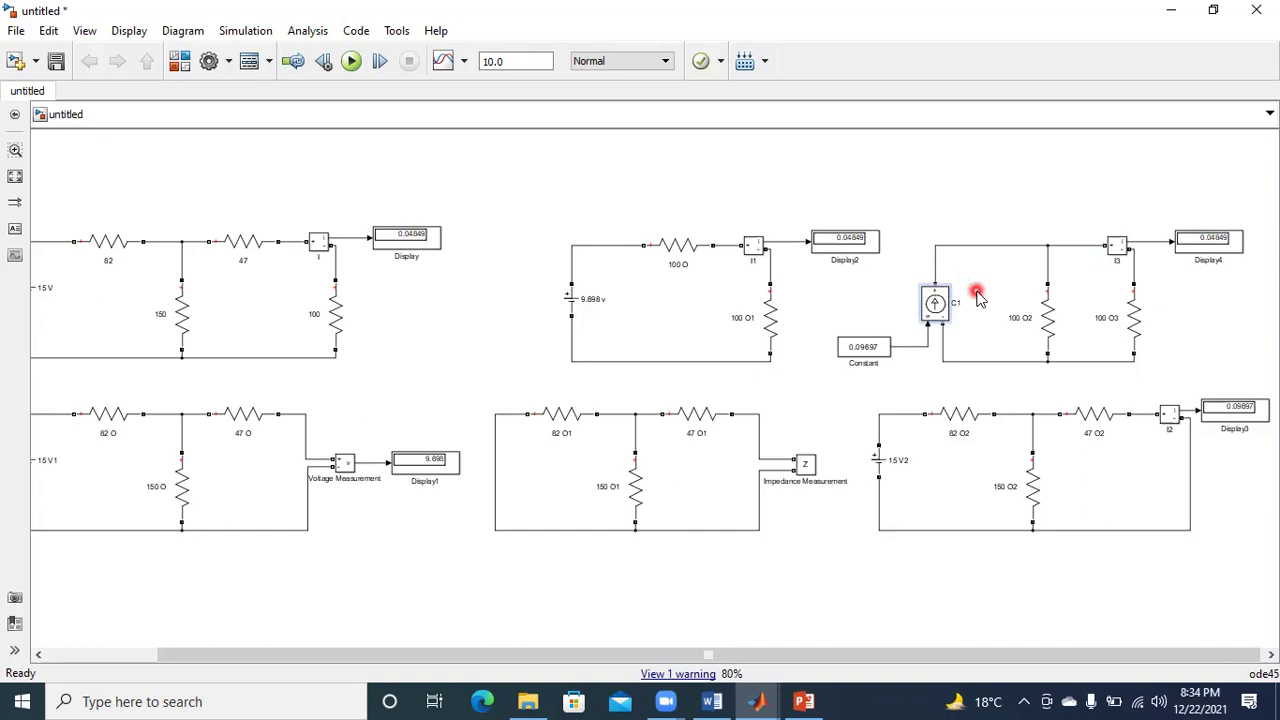